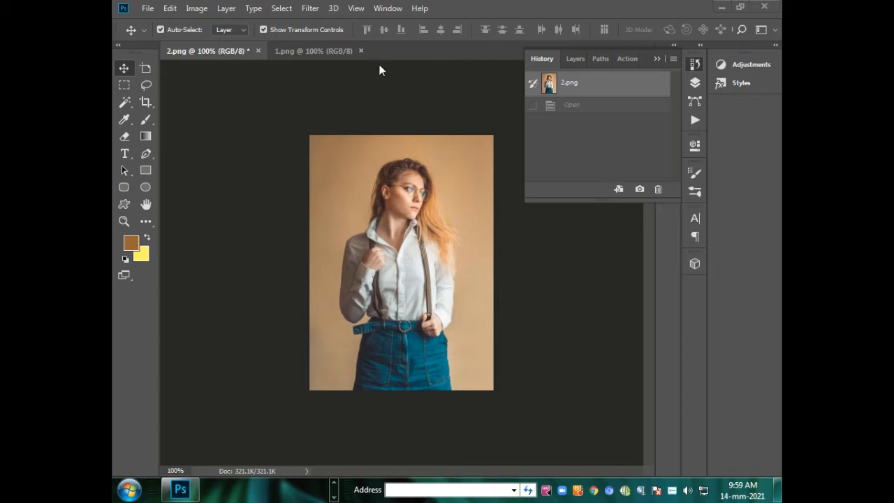
Select the tan background on both sides of the woman in 2.png with the Magic Wand at tolerance 32.
left_click(327, 53)
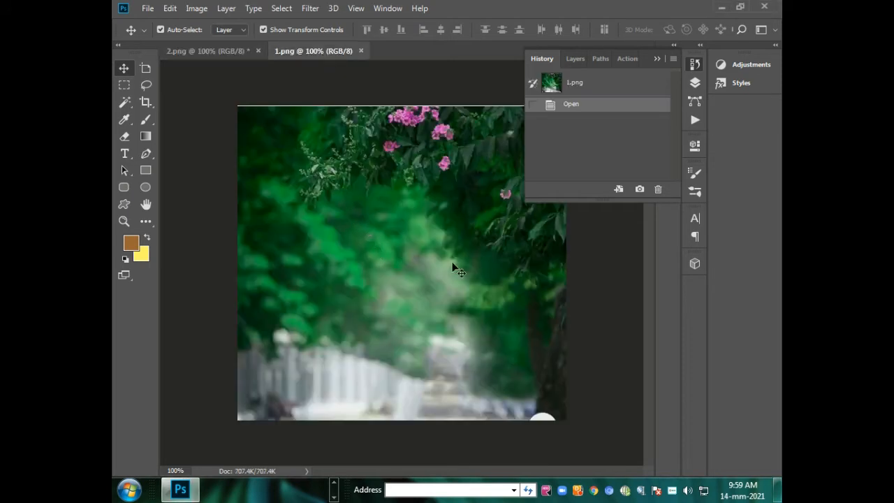
left_click(196, 52)
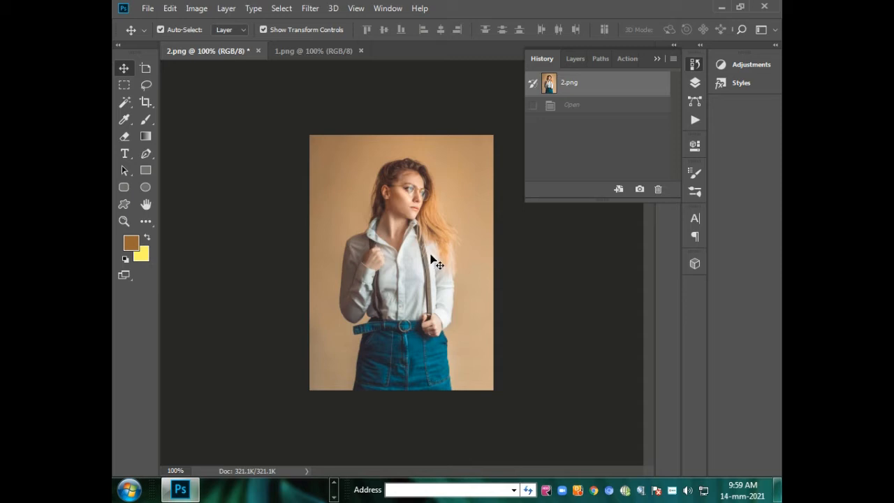
left_click(126, 103)
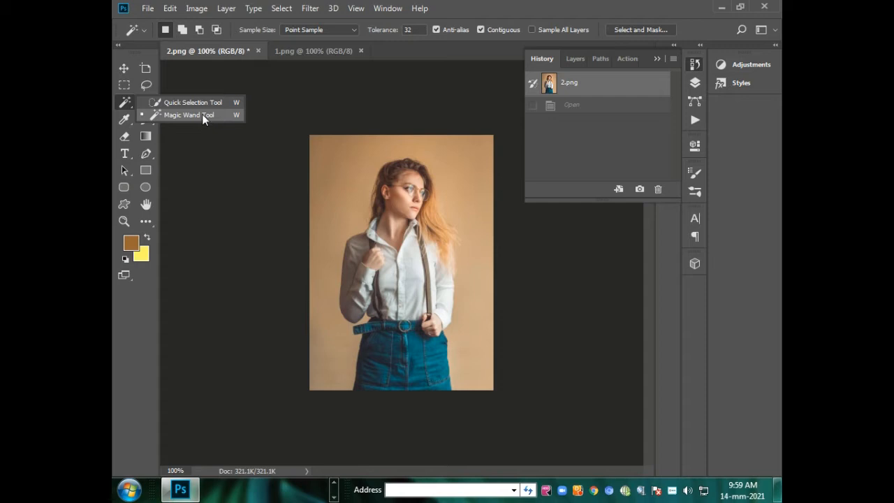
left_click(202, 115)
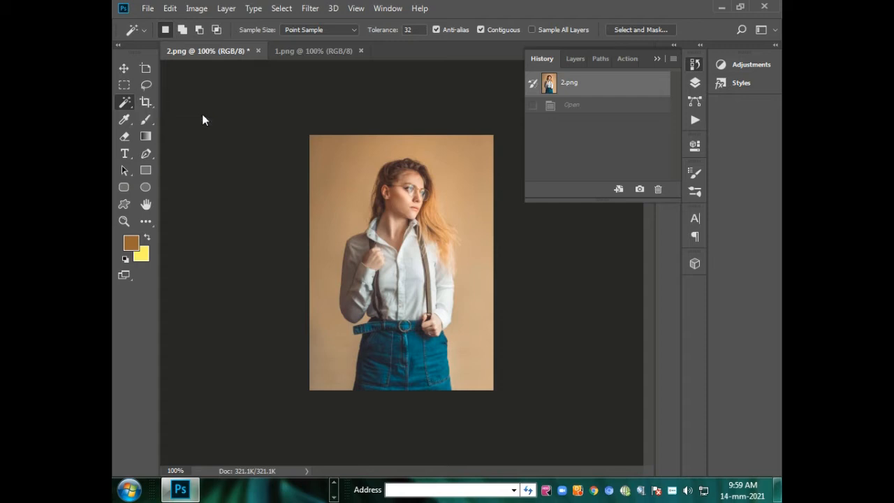
left_click(462, 205)
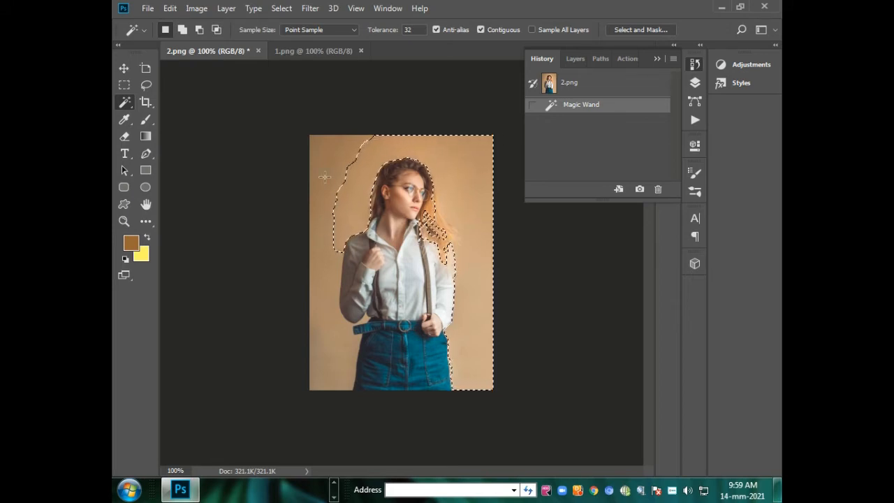
key("shift")
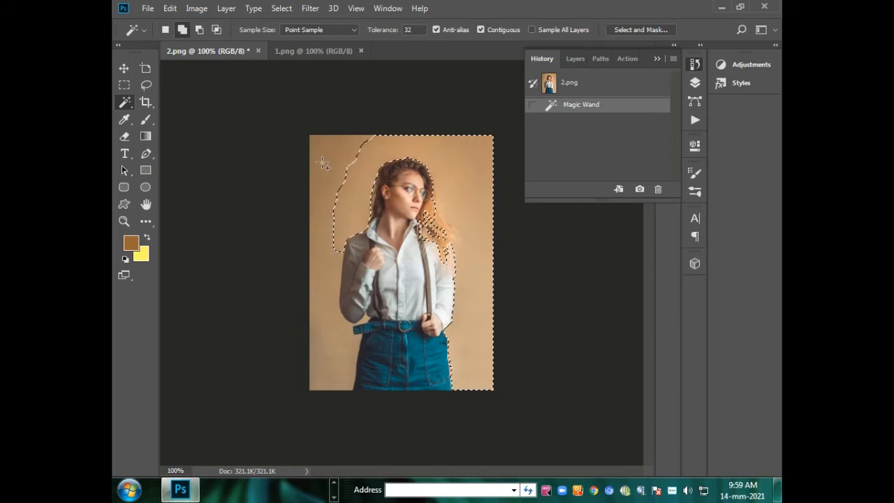
left_click(322, 163, "shift")
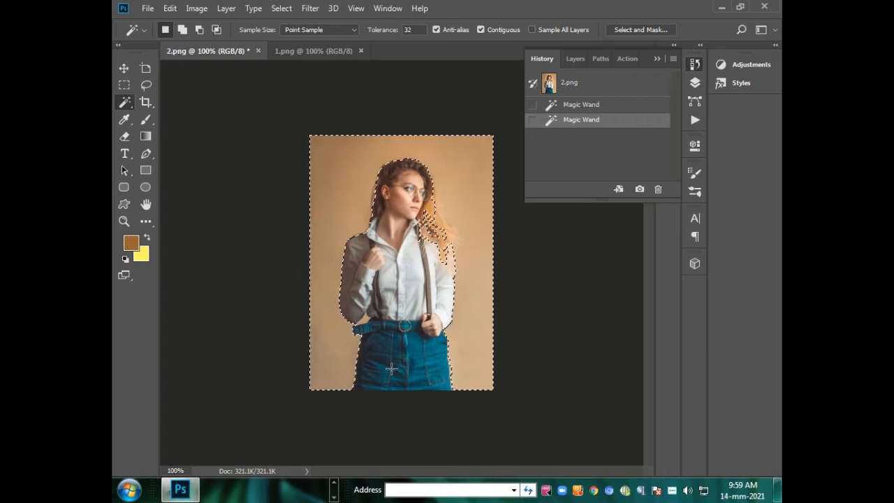
Invert the selection to the woman and place her cutout onto the garden background in 1.png.
left_click(123, 68)
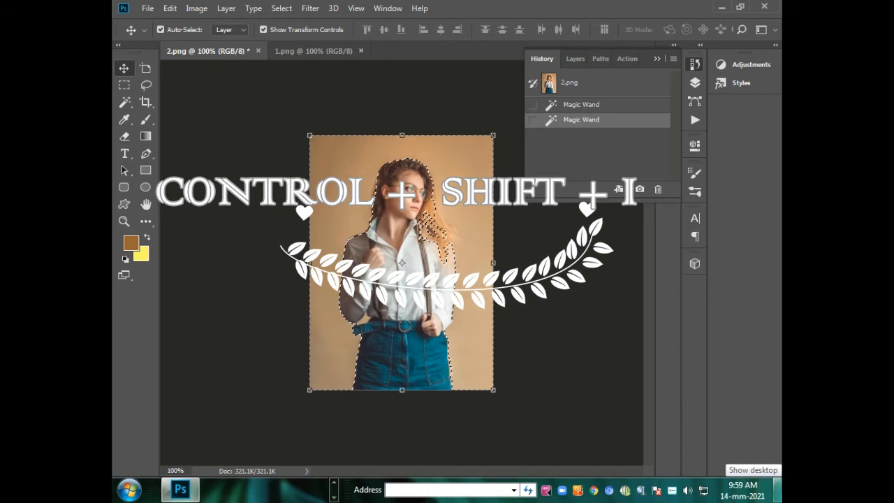
key("ctrl+shift+i")
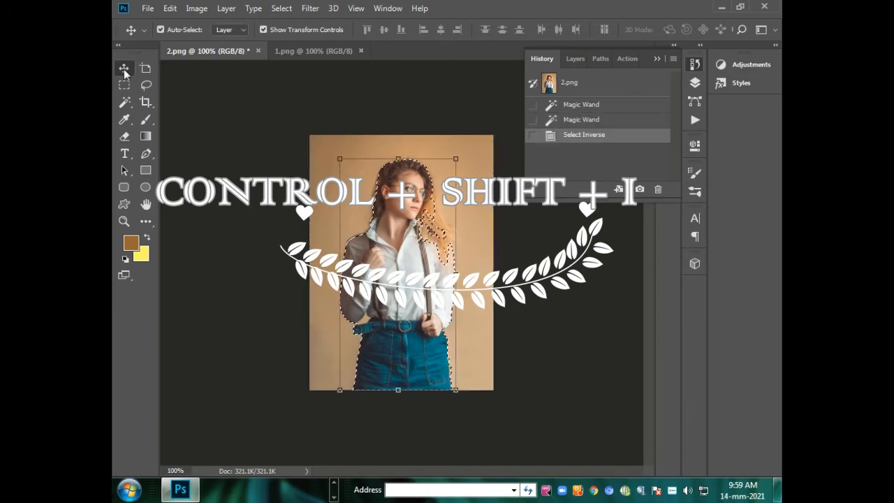
key("ctrl+t")
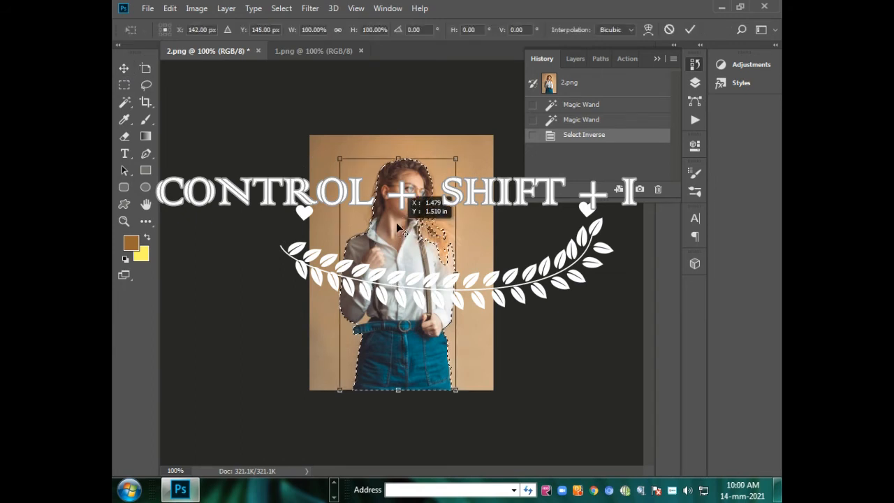
left_click_drag(398, 228, 286, 206)
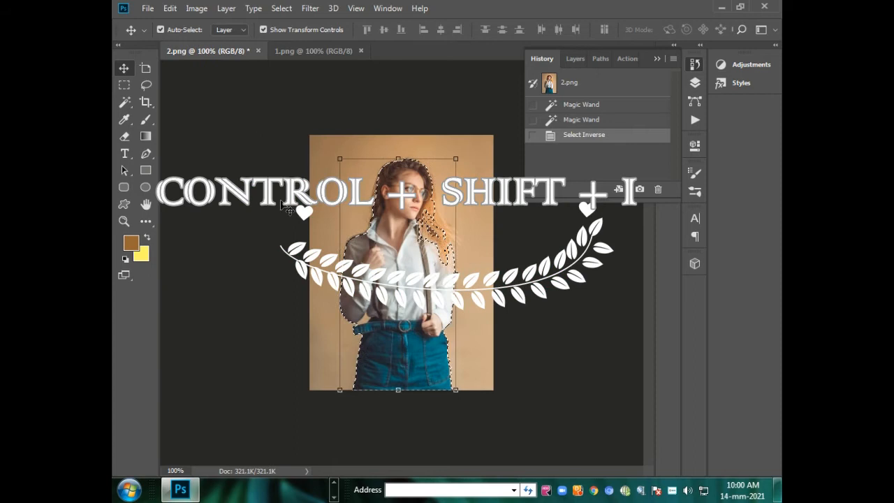
left_click_drag(406, 313, 375, 354)
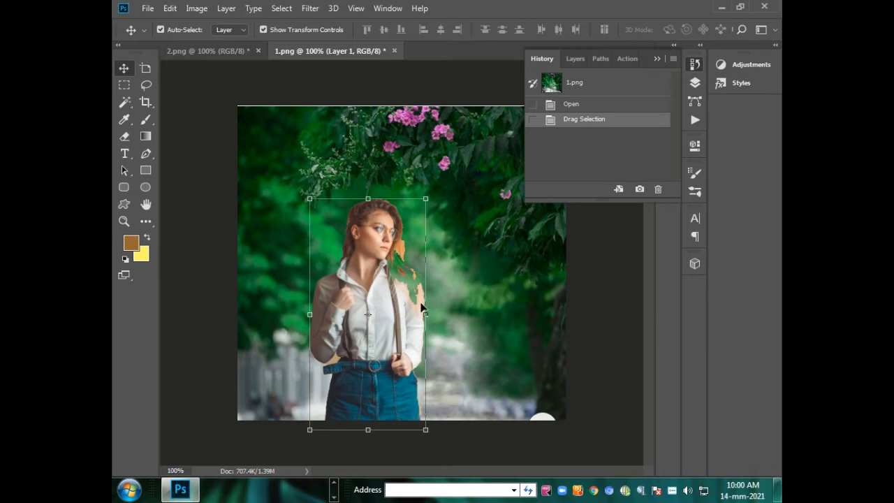
Reposition the woman's cutout so her lower edge meets the bottom edge of the garden image.
key("ctrl+t")
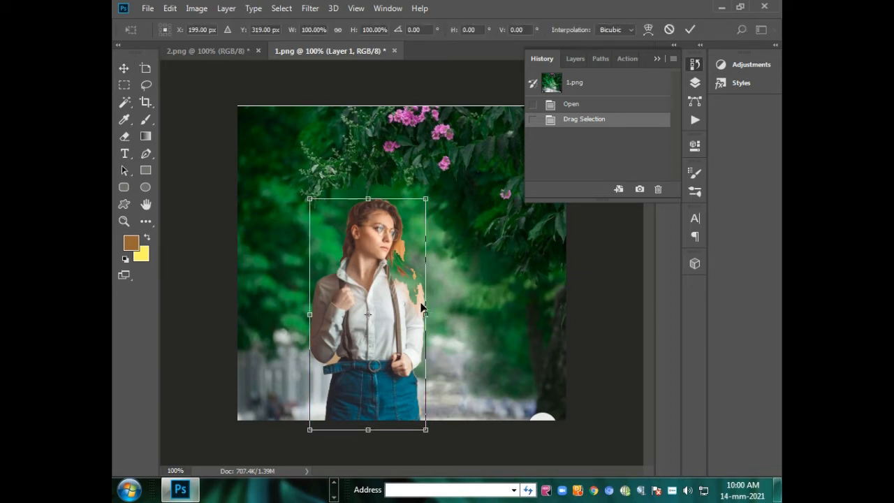
left_click(124, 70)
left_click_drag(381, 313, 396, 282)
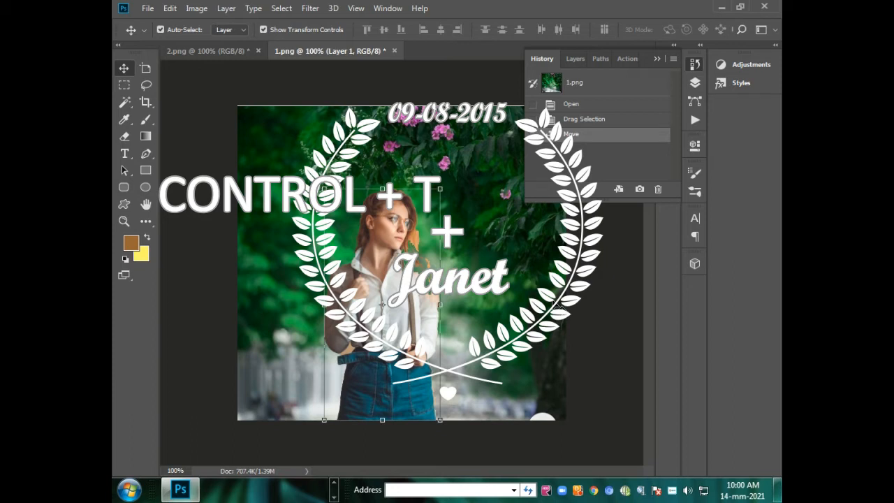
Scale the woman's cutout to about 94% width and 64% height at the garden image's bottom edge and apply the transformation.
key("ctrl+t")
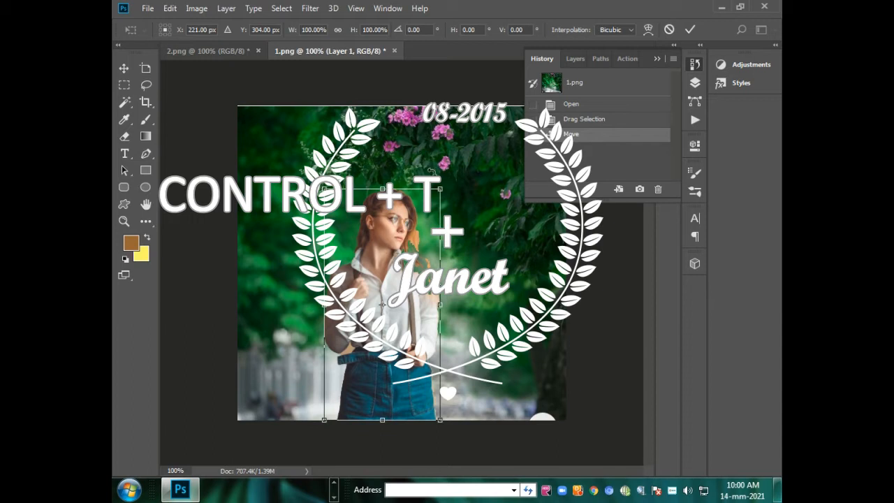
left_click_drag(440, 189, 433, 272)
mouse_move(377, 341)
left_mouse_down()
mouse_move(384, 319)
mouse_move(387, 342)
left_mouse_up()
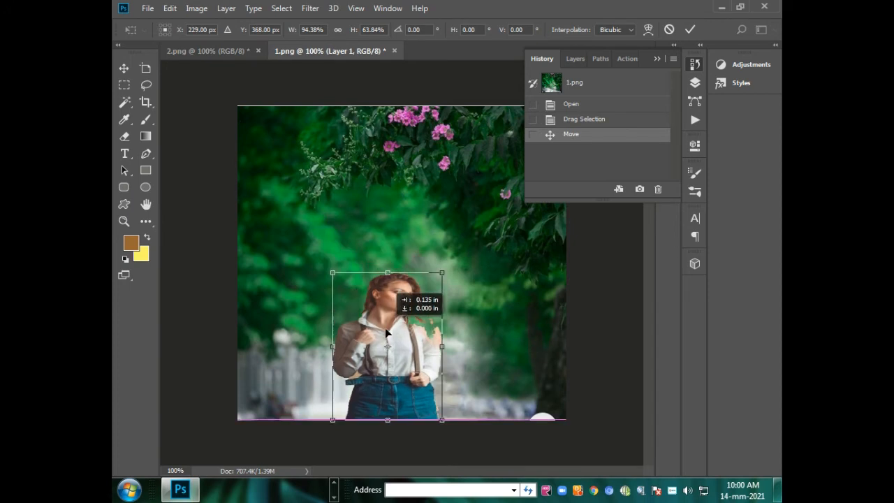
left_click(123, 70)
left_click(382, 198)
left_click(432, 214)
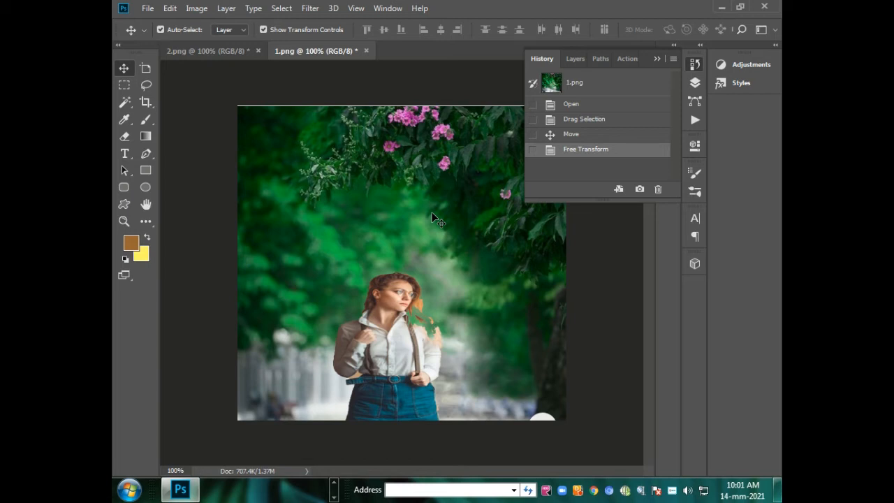
Delete the woman's cutout layer from 1.png and clear the selection in 2.png.
left_click(384, 338)
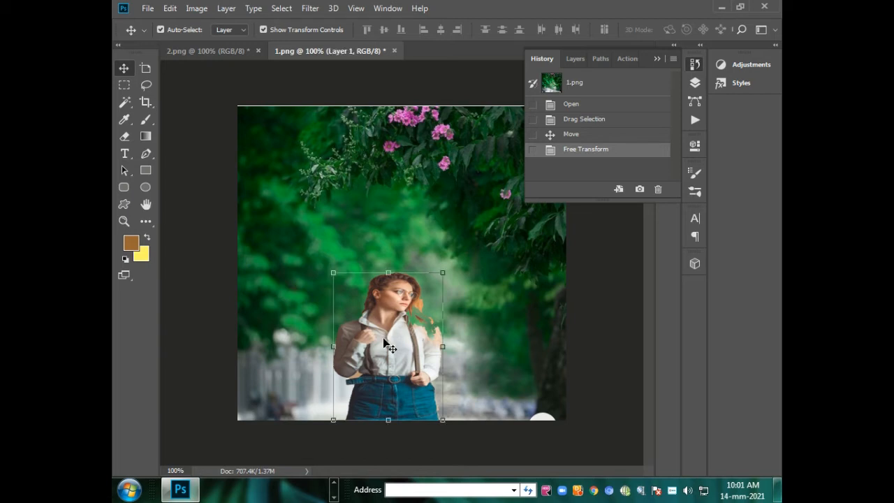
key("Delete")
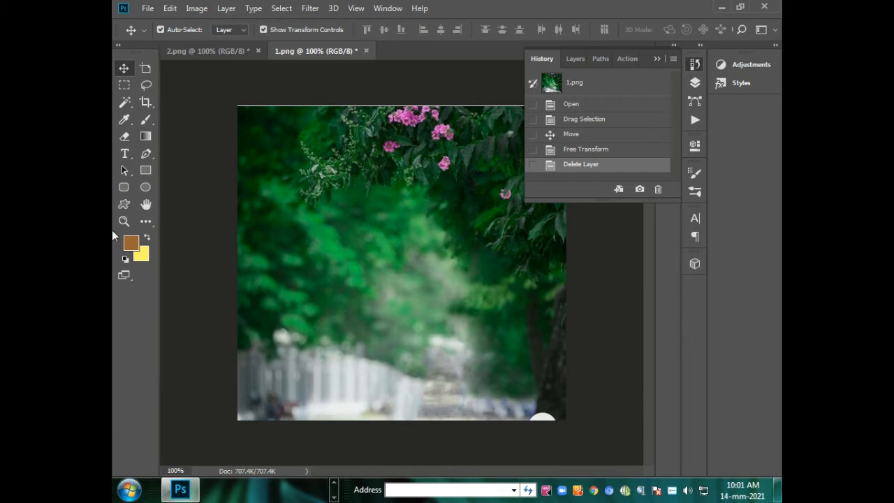
left_click(172, 55)
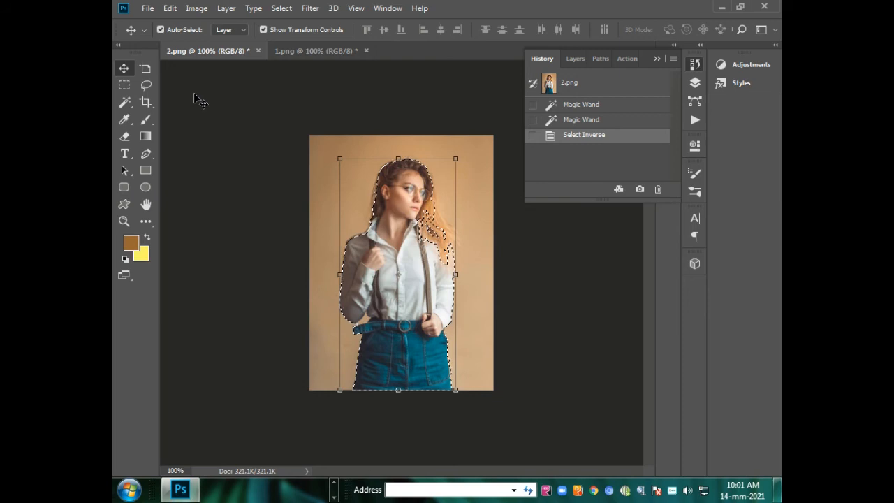
key("ctrl+d")
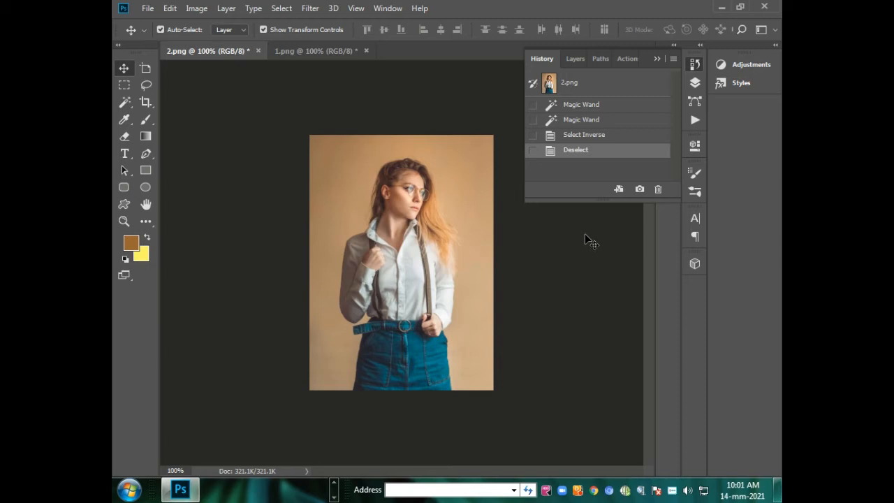
Restore 2.png to its opened state and duplicate the photo onto a new layer.
left_click(562, 85)
key("ctrl")
key("ctrl+j")
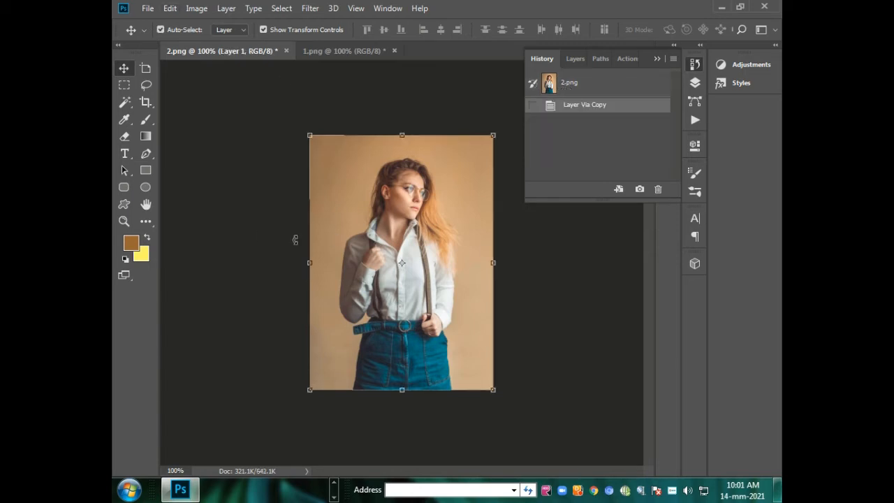
Select the tan background around the woman with the Magic Wand at tolerance 32, adding the other side and the area beside her hair.
left_click(131, 100)
right_click(129, 104)
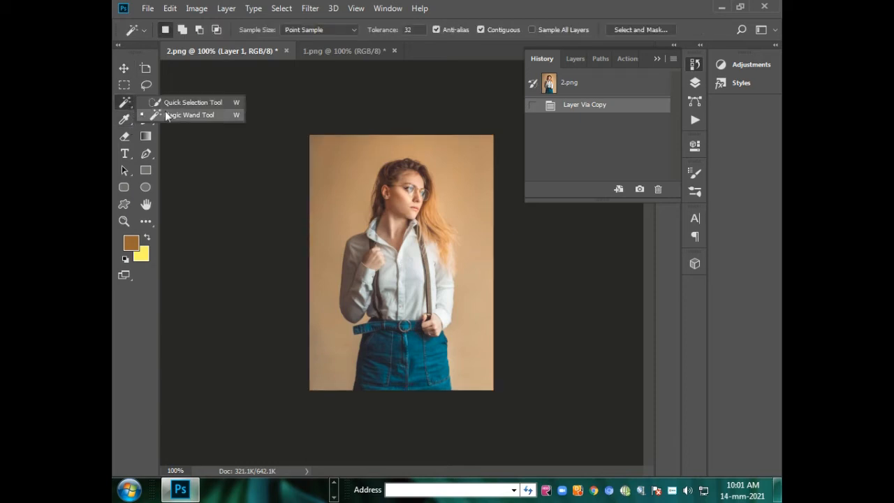
left_click(187, 115)
left_click(468, 208)
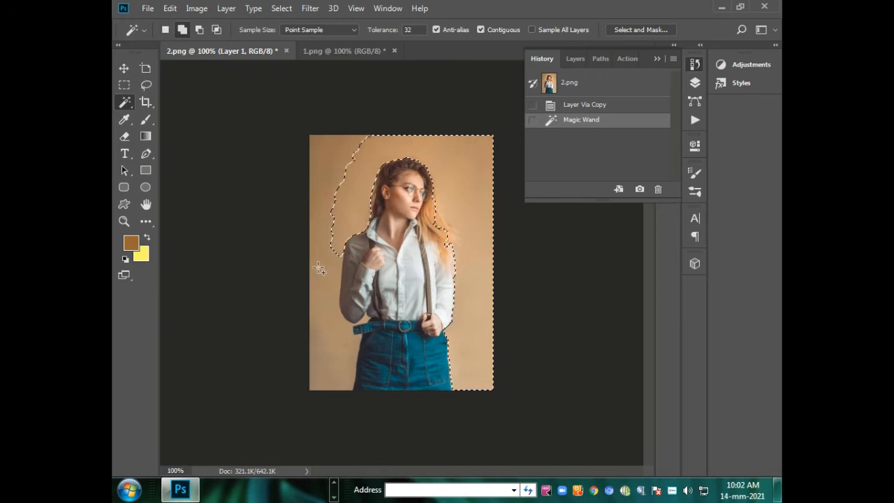
left_click(322, 299, "shift")
key("shift")
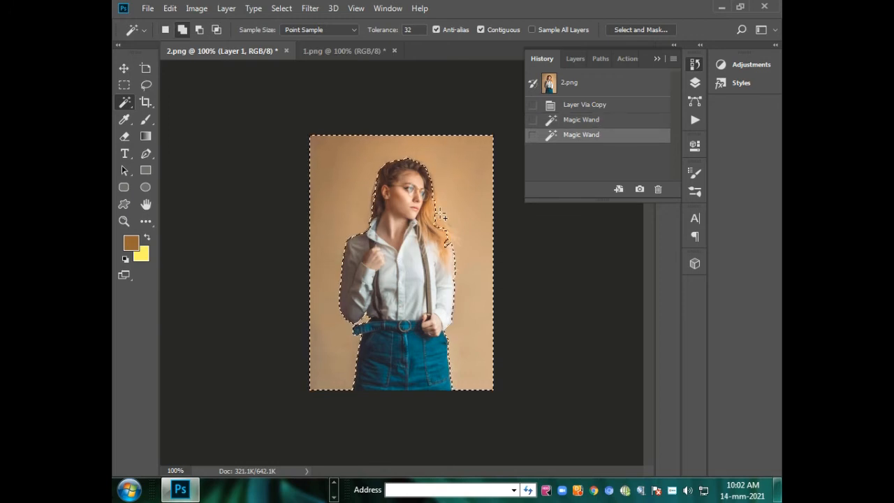
left_click(433, 215, "shift")
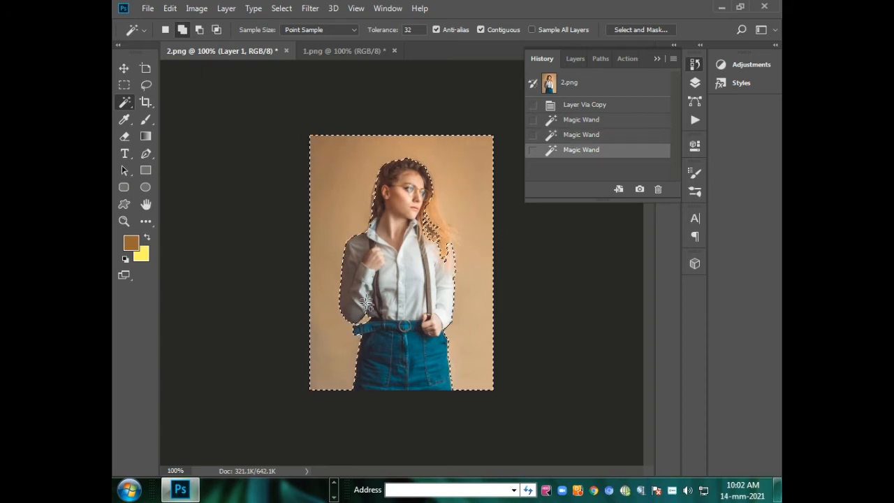
left_click(432, 216, "shift")
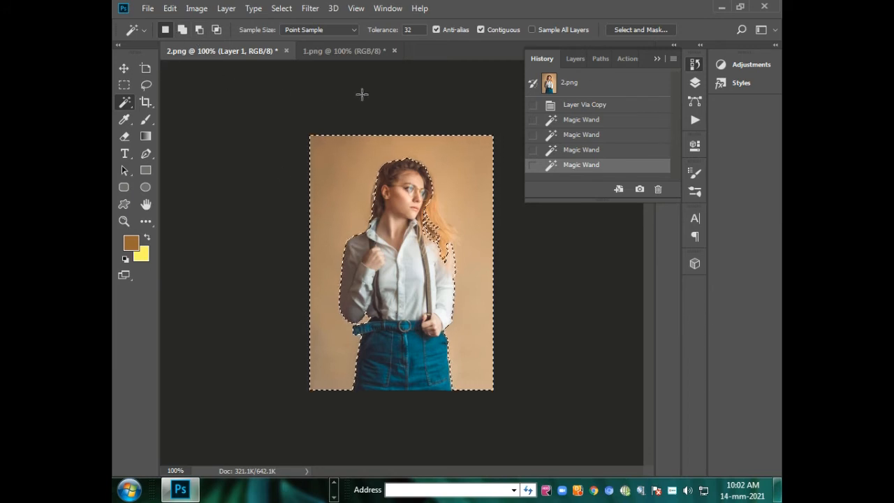
Invert the selection to the woman and transfer her cutout from 2.png into the garden image 1.png.
left_click(122, 68)
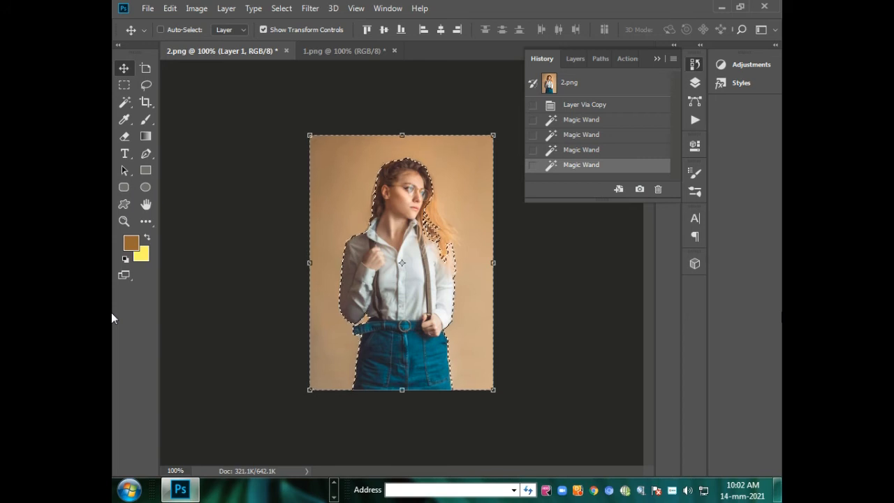
key("ctrl+shift+i")
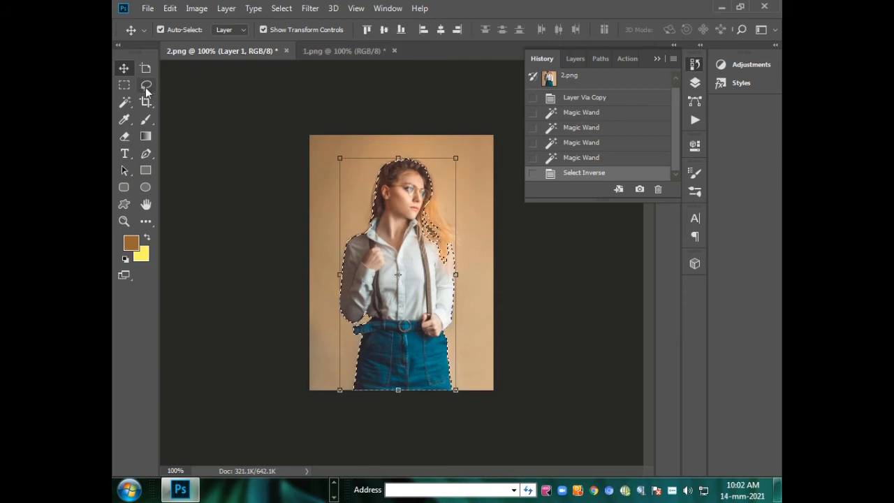
left_click_drag(390, 263, 372, 220)
Move the woman's cutout up so her lower edge sits on the garden image's bottom edge, and apply the transformation.
left_click_drag(363, 365, 372, 342)
key("ctrl+t")
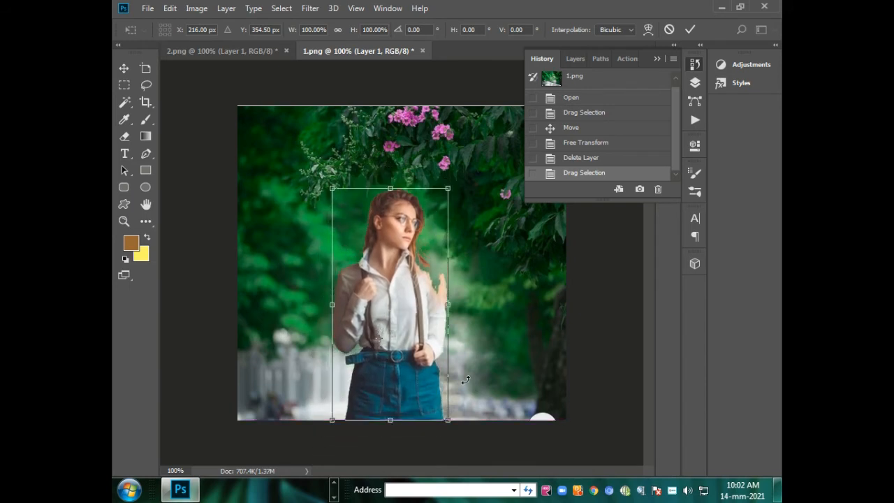
left_click(119, 67)
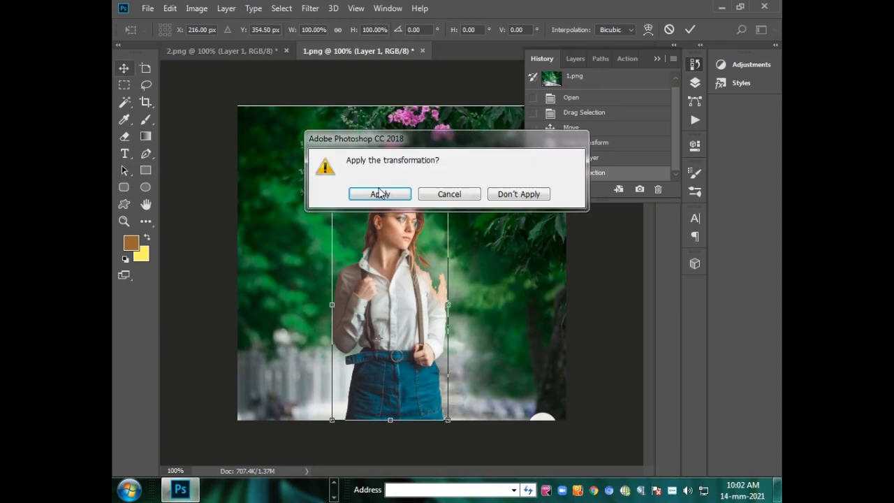
left_click(379, 194)
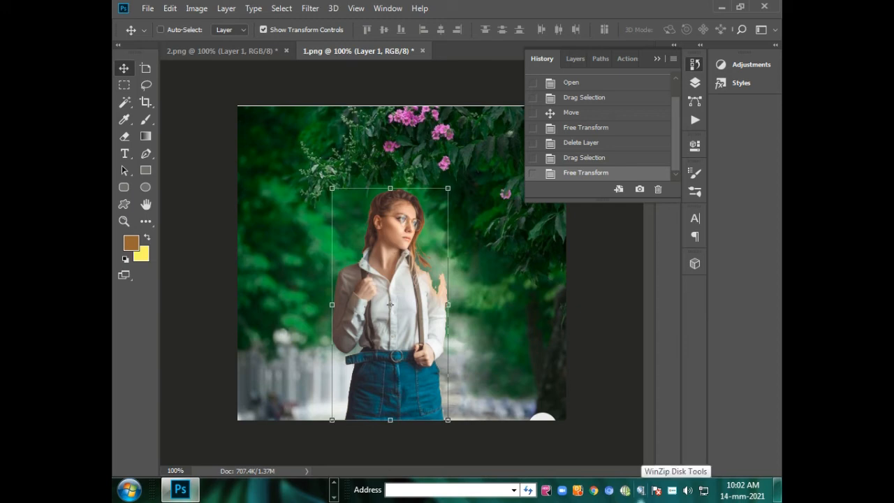
Scale the woman's cutout down to about 58% with its lower edge kept on the image's bottom edge, and apply the transformation.
key("ctrl+t")
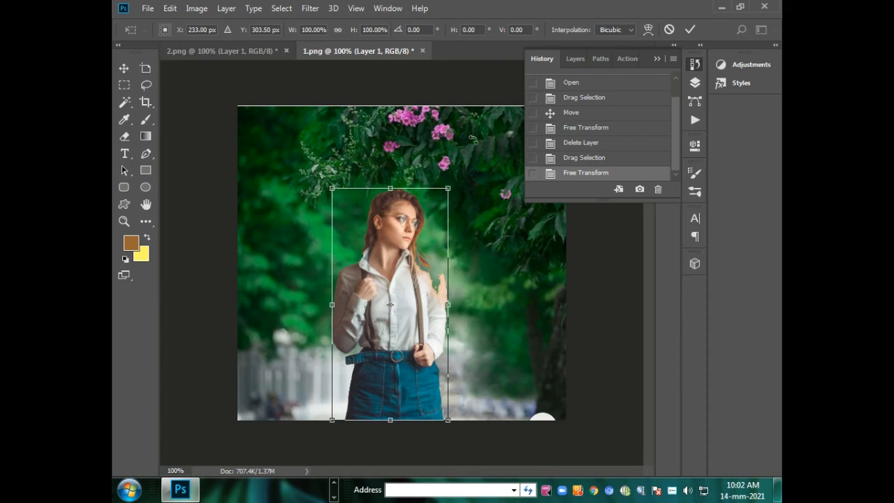
left_click_drag(447, 188, 437, 251)
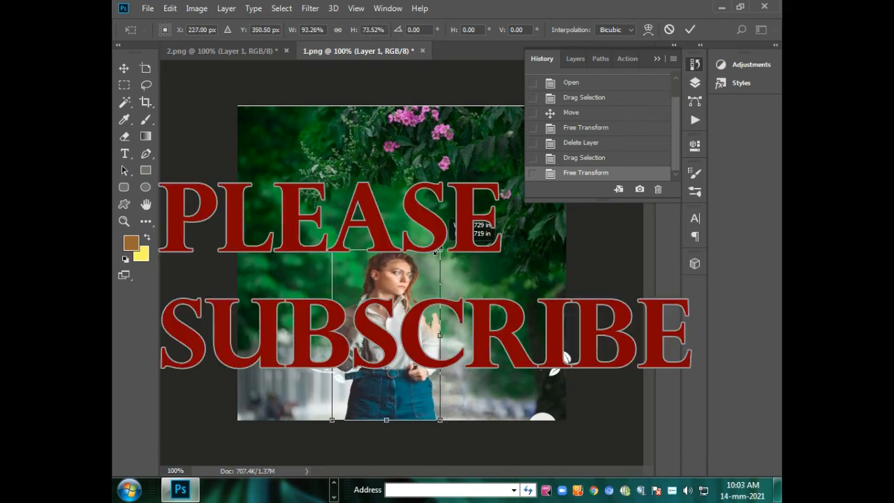
left_click_drag(438, 251, 398, 286)
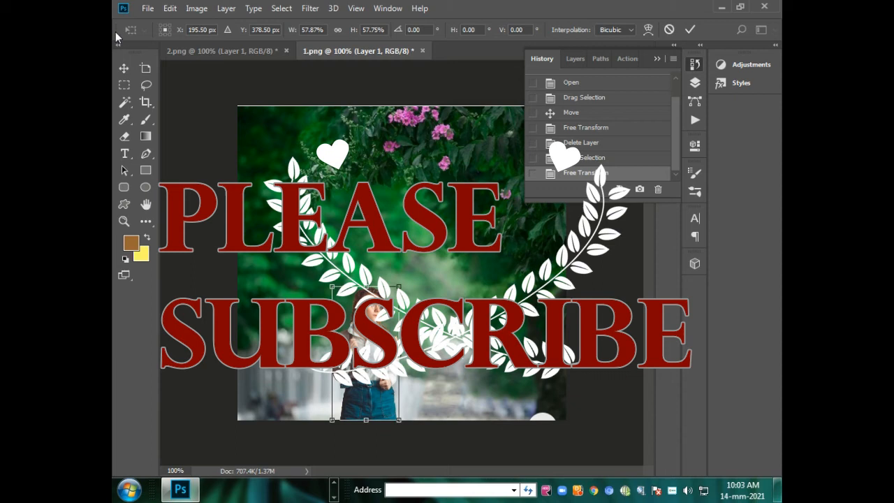
left_click(123, 70)
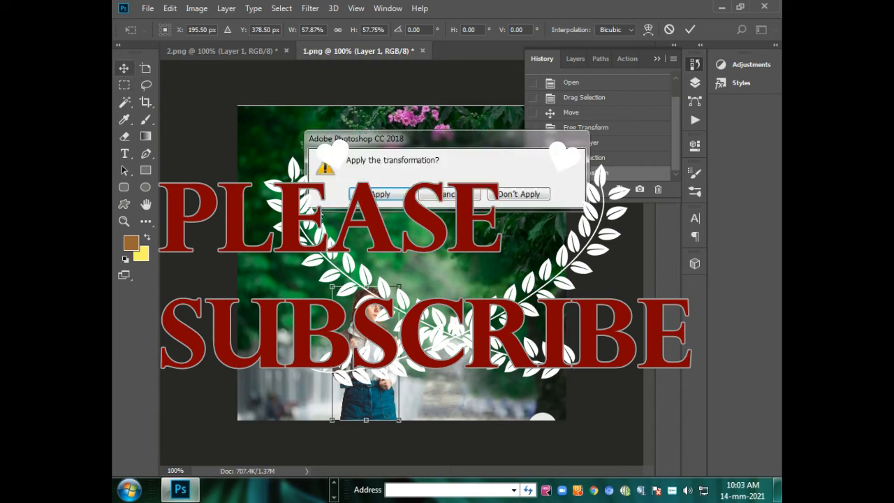
left_click(377, 194)
Move the cutout right toward the path and enlarge it to about 120% width and 118% height, applying the transformation.
left_click_drag(376, 287, 413, 288)
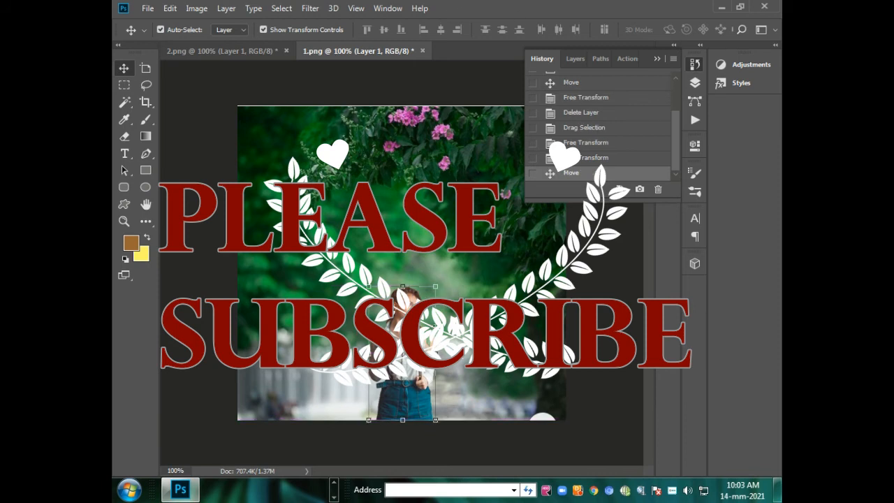
left_click_drag(435, 287, 453, 256)
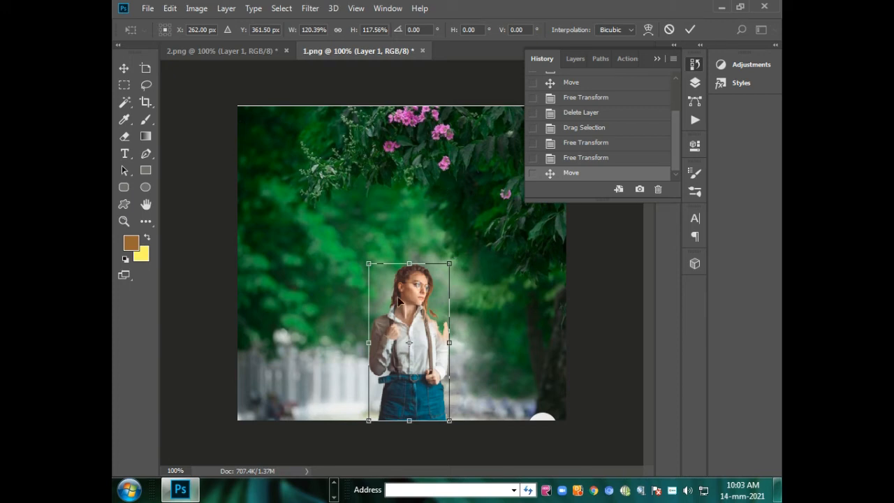
left_click(124, 68)
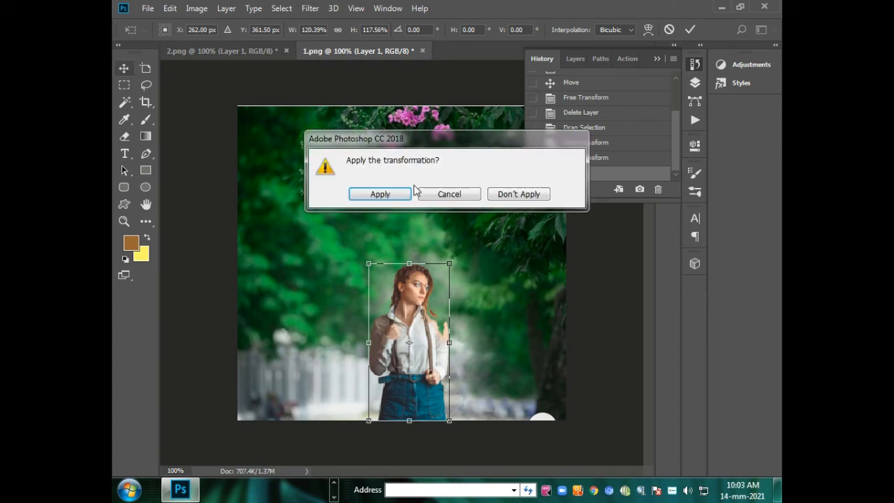
left_click(374, 192)
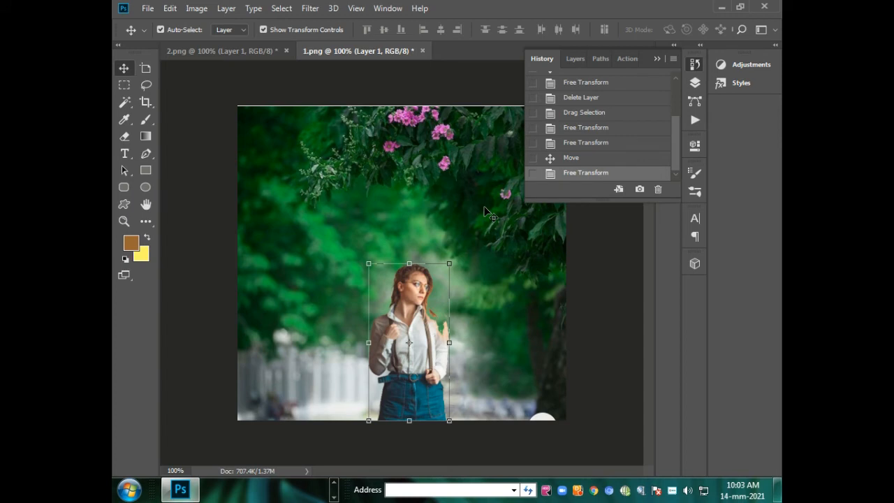
Apply the basic Blur filter to the woman's layer.
left_click(310, 8)
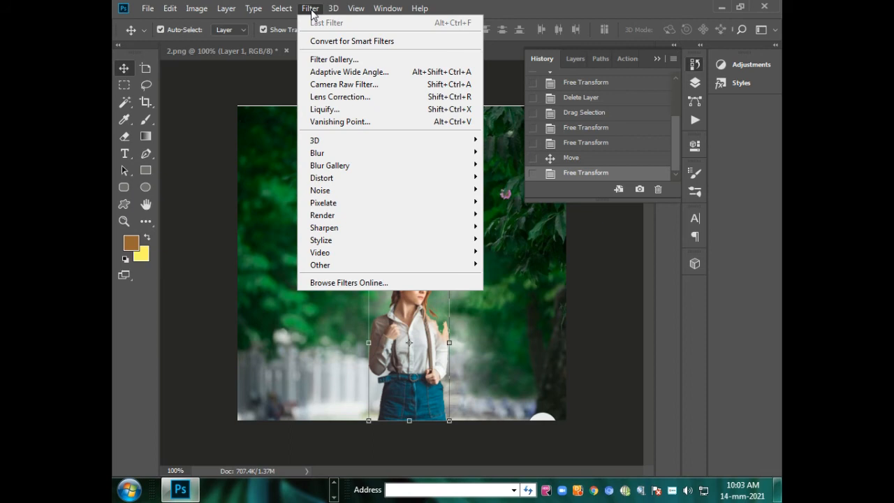
mouse_move(337, 157)
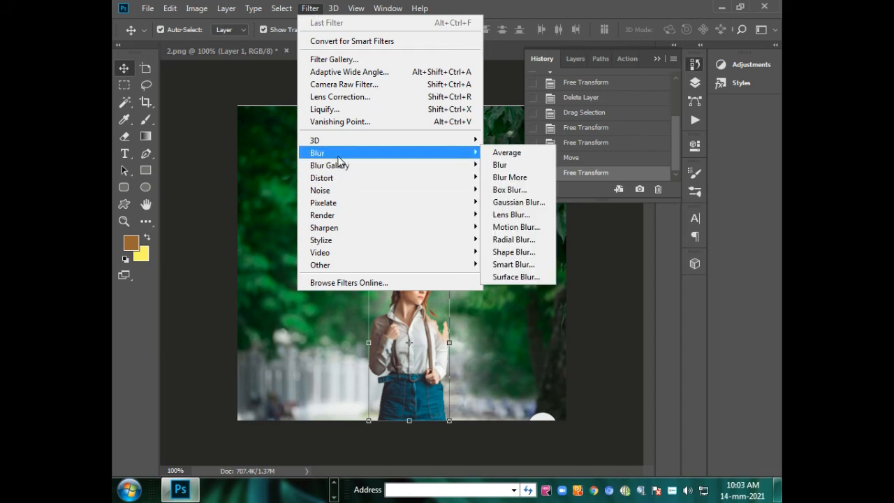
left_click(498, 165)
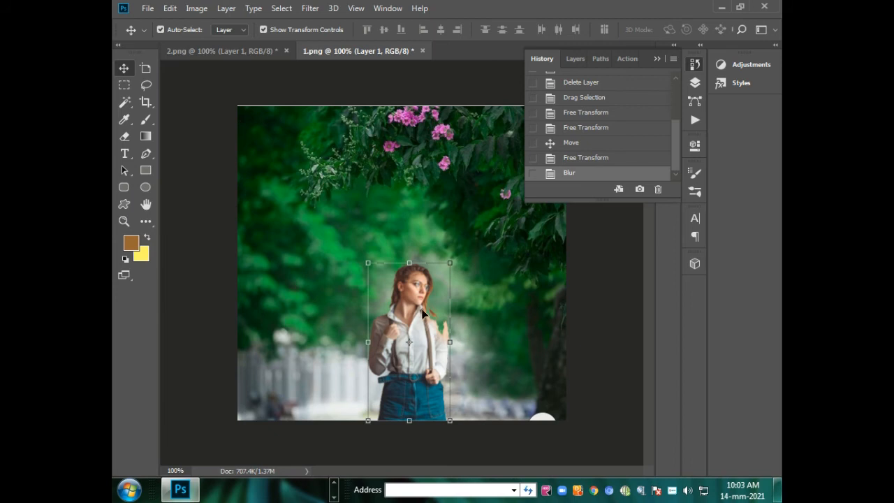
Apply a Gaussian Blur with a radius of 1.2 pixels to the woman's layer.
left_click(309, 10)
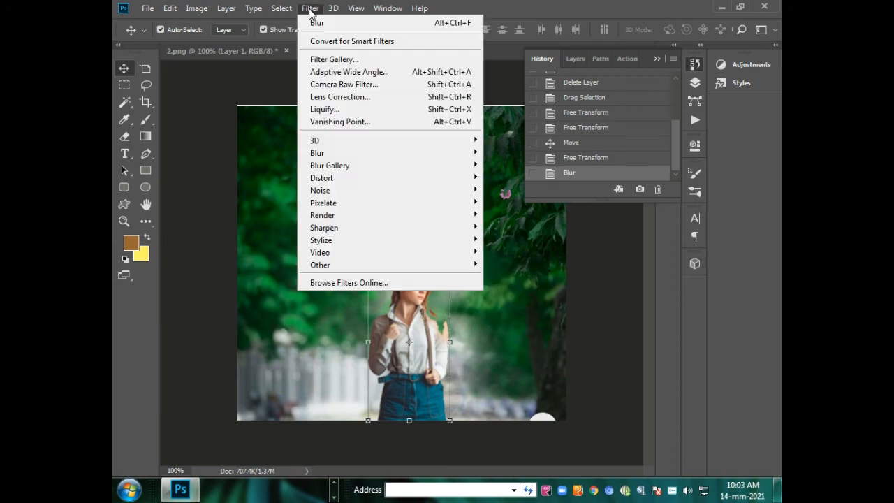
mouse_move(332, 166)
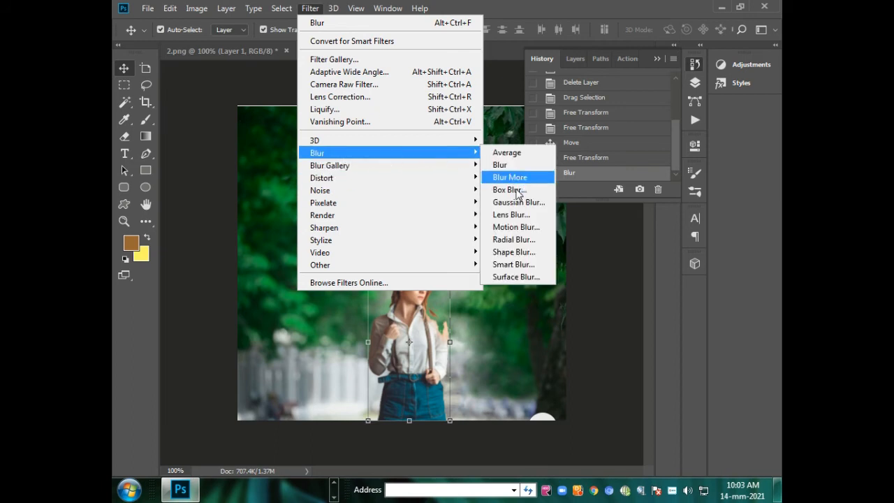
left_click(515, 202)
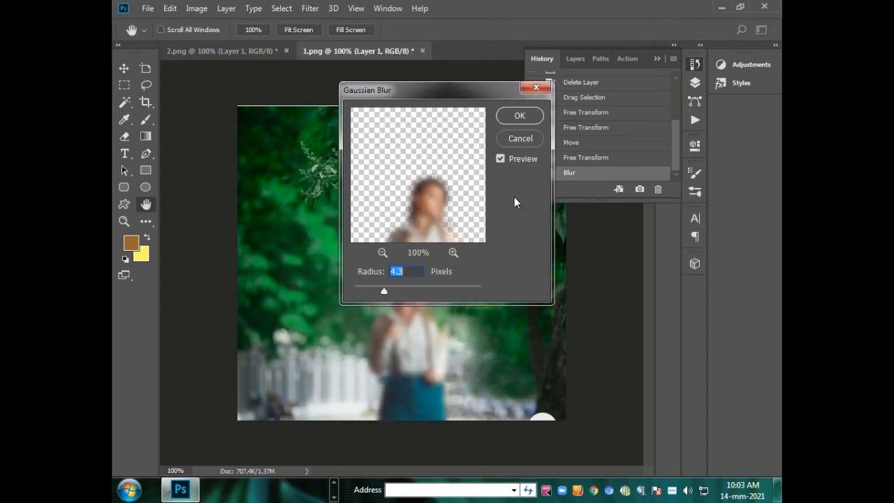
left_click_drag(412, 91, 554, 83)
left_click_drag(526, 284, 504, 281)
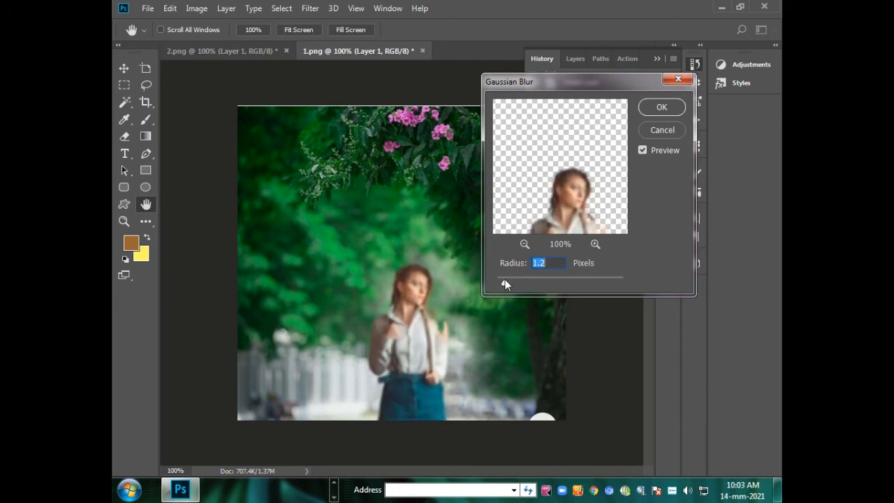
left_click(650, 107)
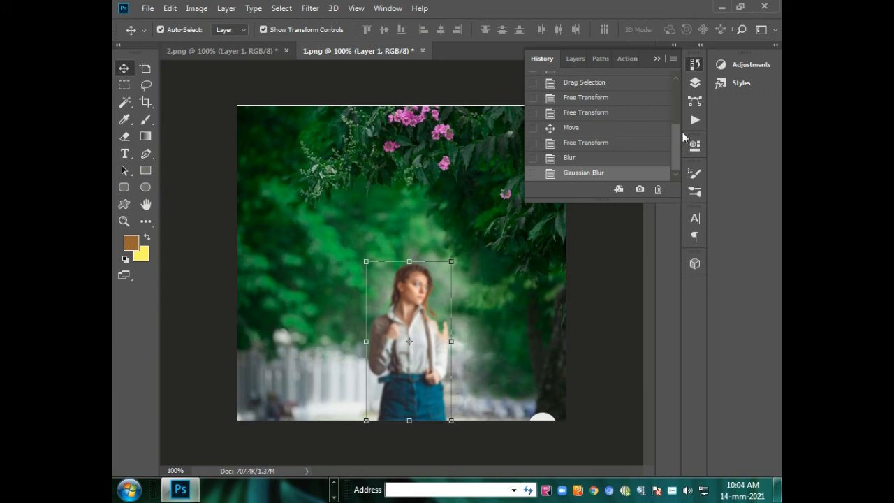
Revert 1.png to its opened snapshot in the history, and return to the Gaussian Blur state.
left_click_drag(675, 132, 680, 42)
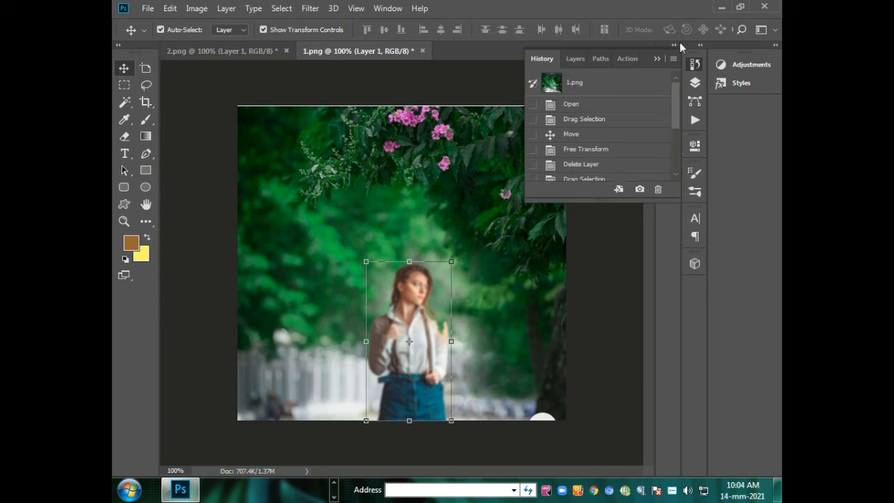
left_click(575, 84)
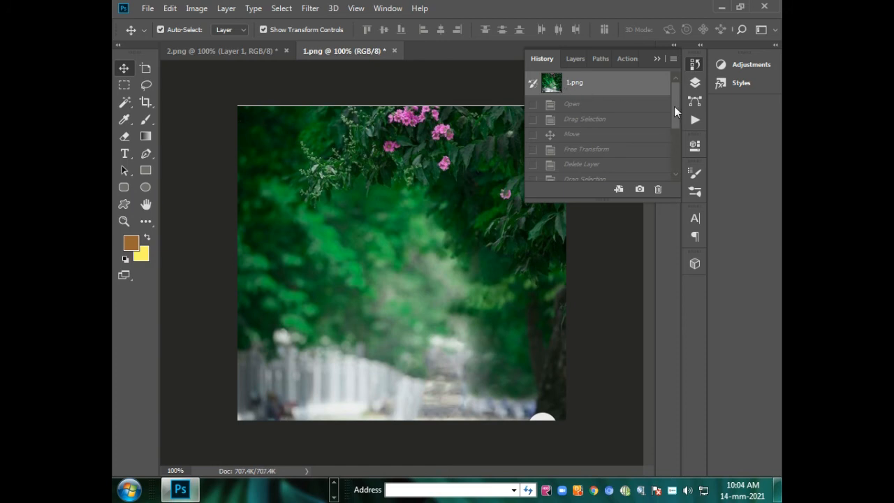
left_click_drag(672, 106, 680, 68)
left_click_drag(673, 114, 672, 167)
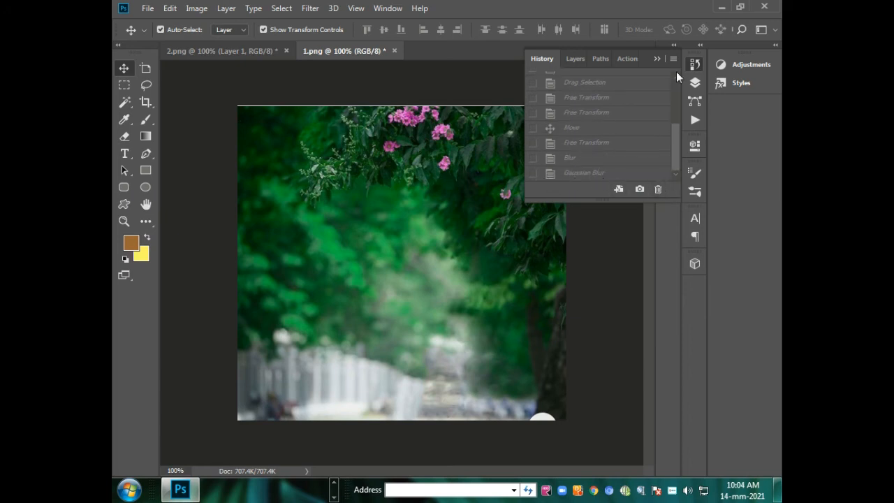
left_click(658, 188)
left_click(380, 202)
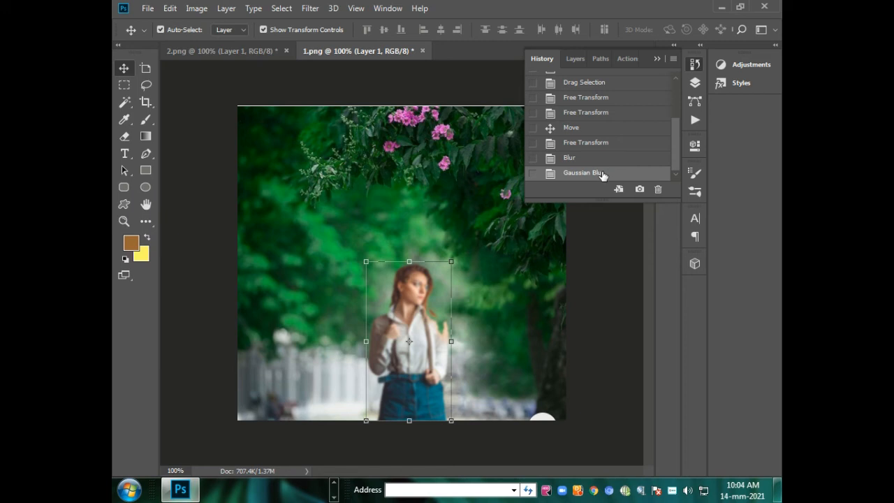
Open the blending options for Layer 1 and enable Bevel & Emboss with Contour.
left_click(576, 58)
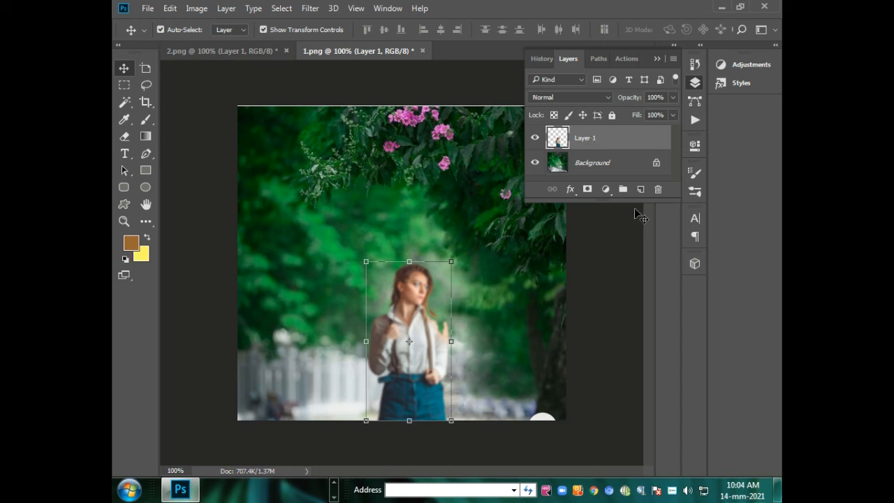
left_click(571, 189)
left_click(589, 207)
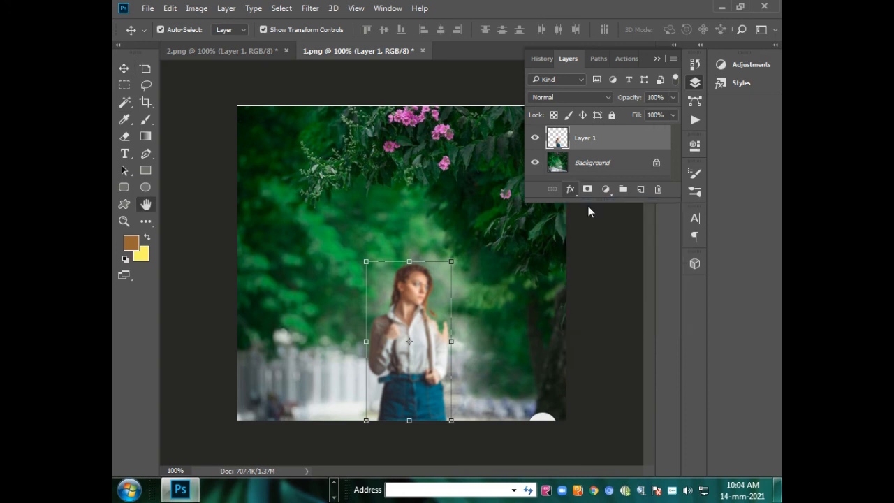
left_click_drag(404, 19, 576, 20)
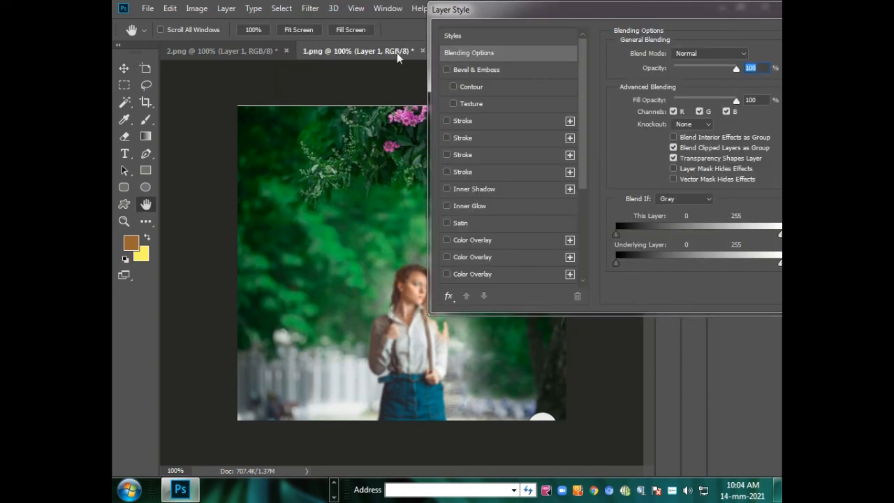
left_click(446, 70)
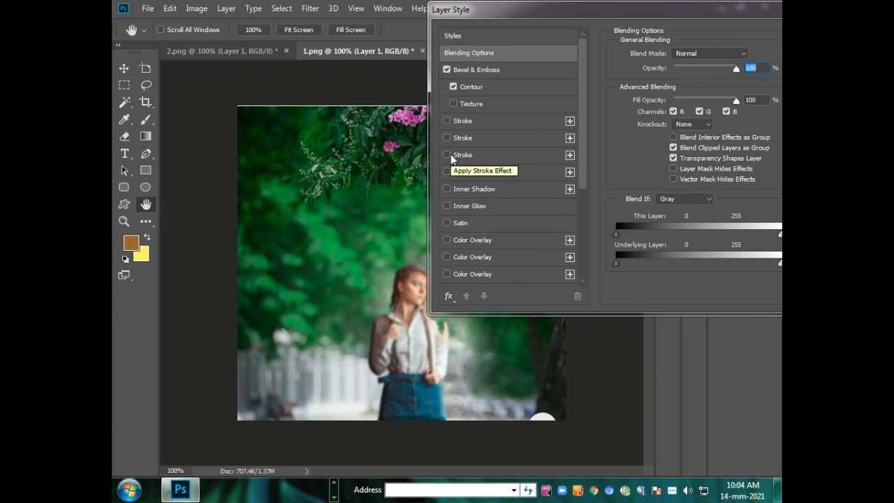
Enable Blend Interior Effects as Group, Layer Mask Hides Effects and Vector Mask Hides Effects, and try Texture and Stroke on the layer.
left_click(674, 138)
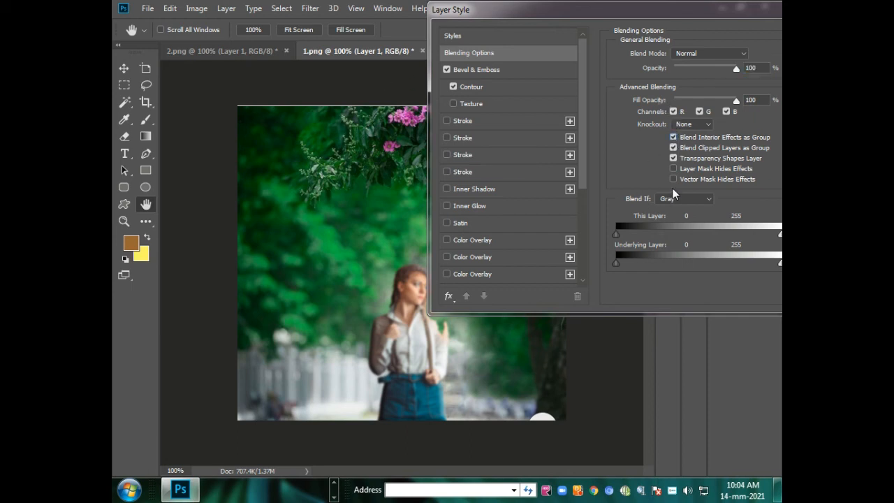
left_click(674, 169)
left_click(453, 104)
left_click(453, 104)
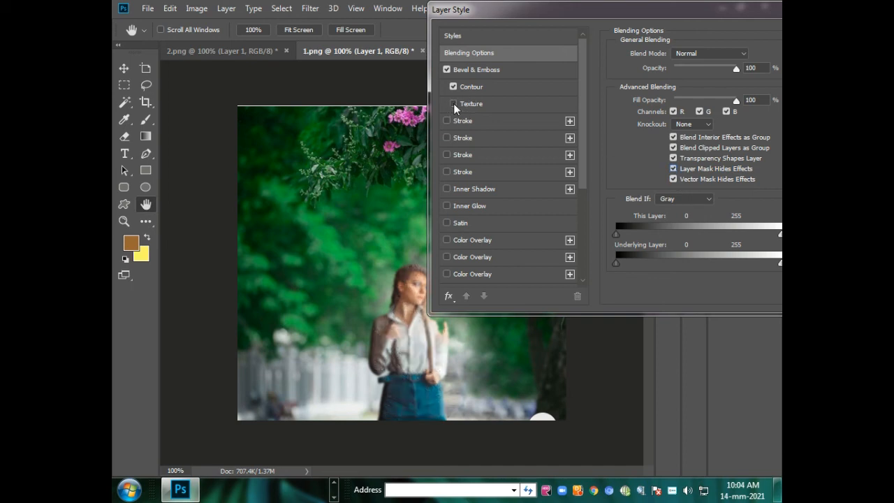
left_click(451, 153)
left_click(451, 153)
Enable the Satin effect on the woman's layer and try out the second Color Overlay.
left_click(446, 223)
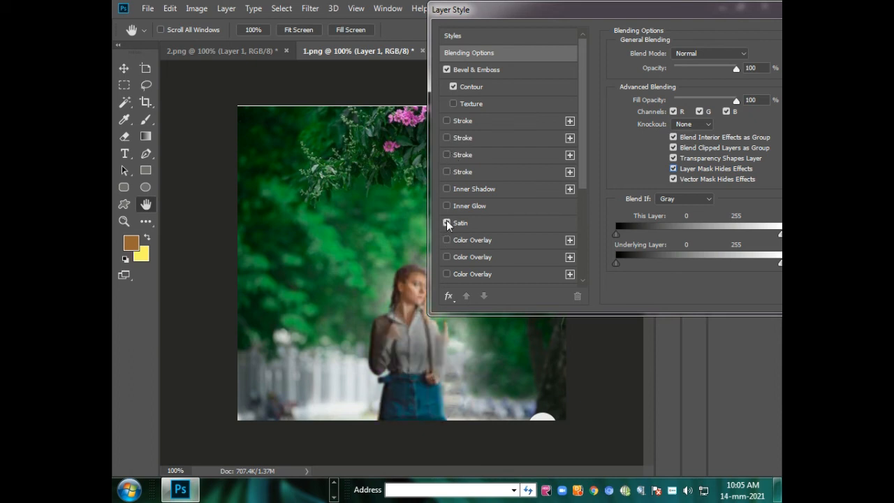
left_click(446, 255)
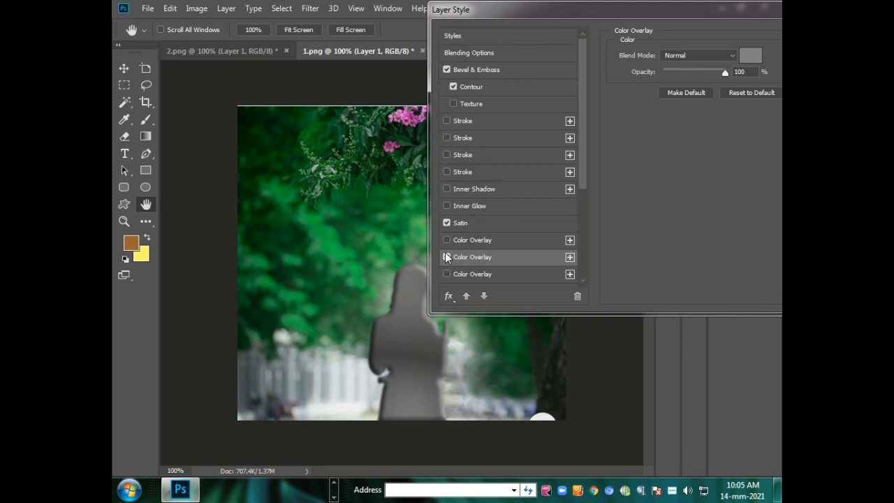
left_click(447, 257)
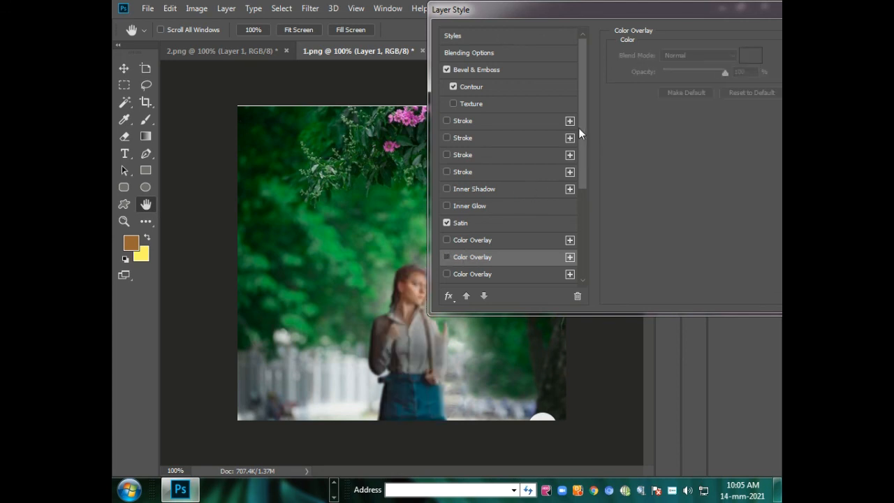
Enable all three Drop Shadow effects on the woman's layer.
left_click_drag(580, 128, 587, 246)
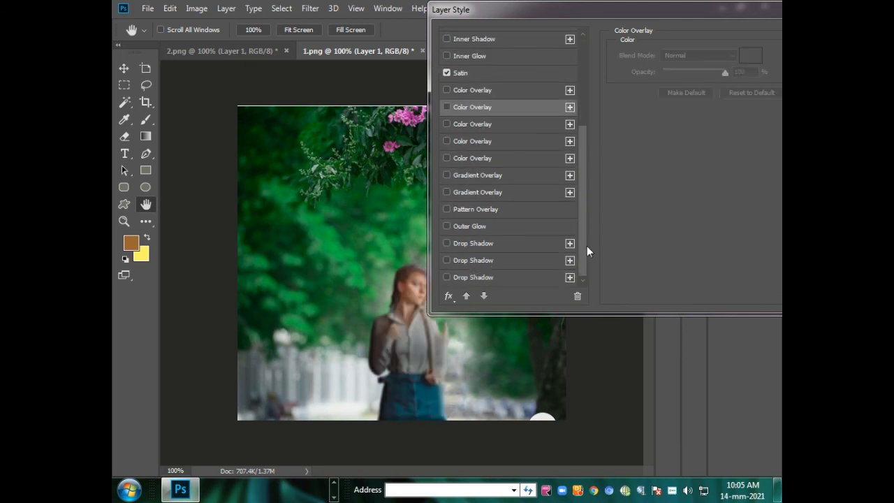
left_click(447, 277)
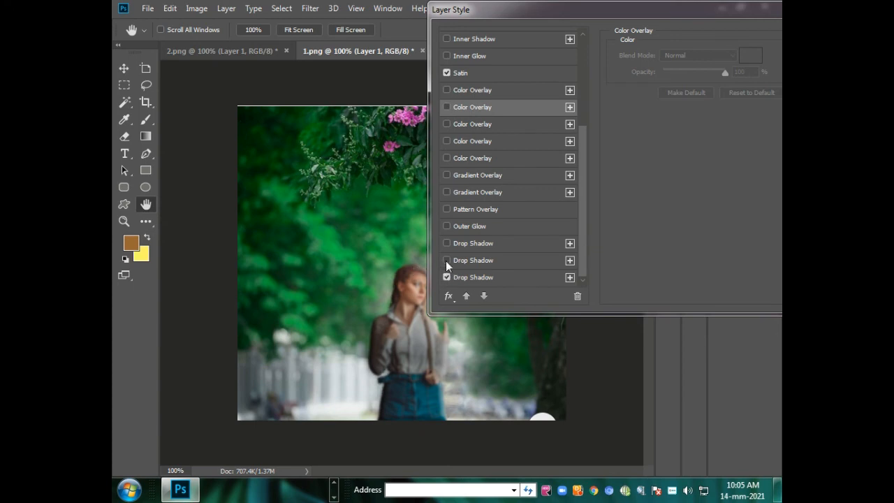
left_click(447, 260)
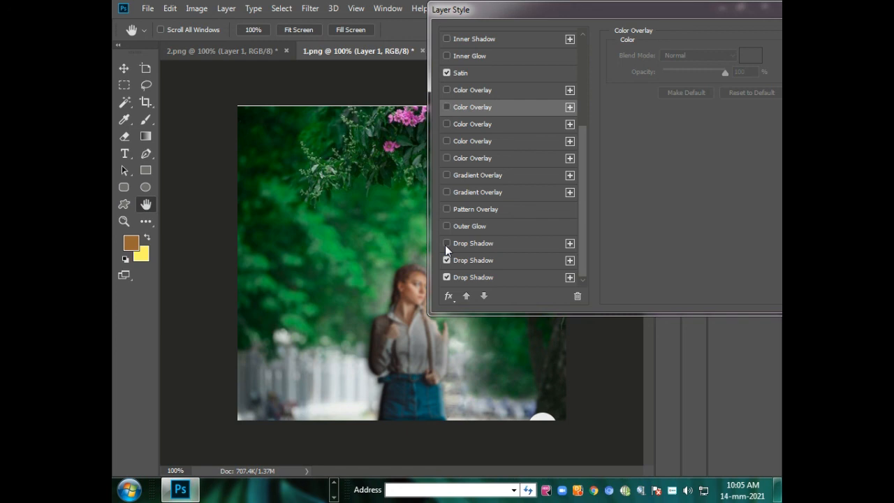
left_click(446, 244)
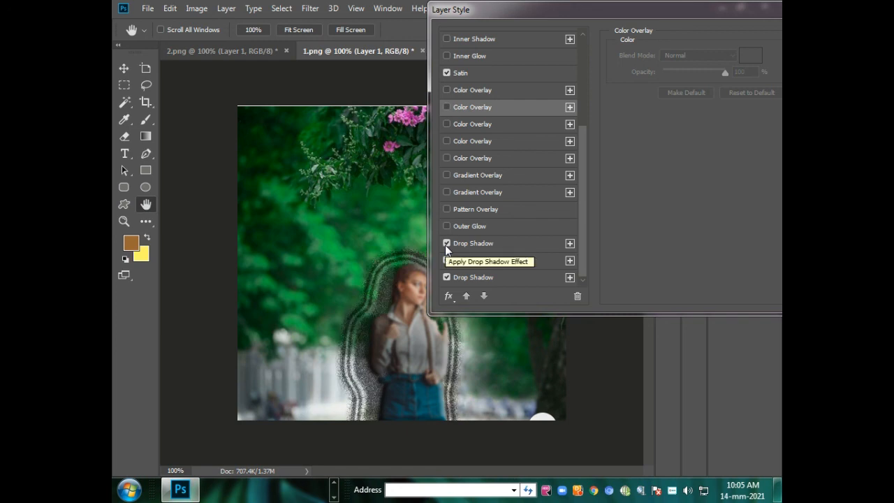
Enable Outer Glow, Pattern Overlay and the lower Gradient Overlay on the woman's layer.
left_click(444, 231)
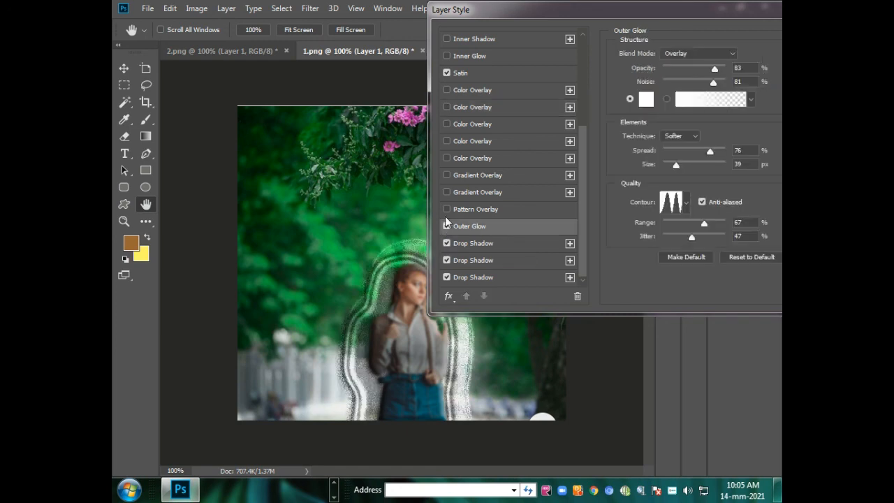
left_click(446, 214)
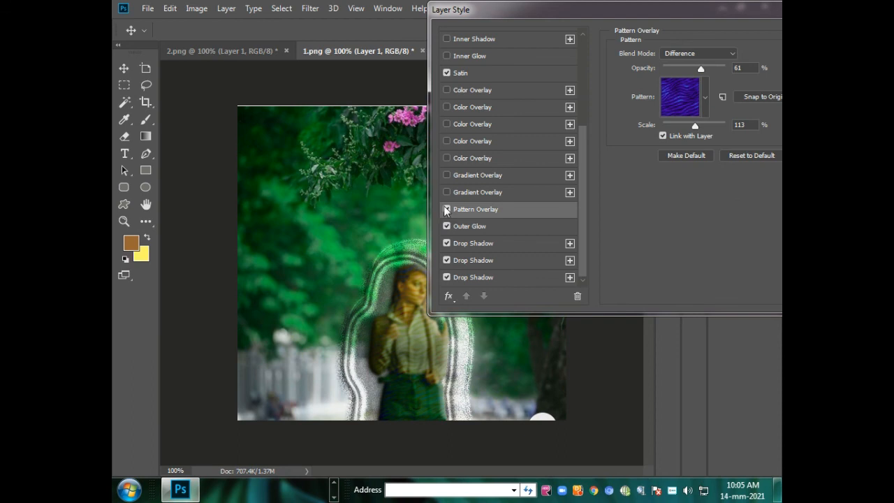
left_click(446, 193)
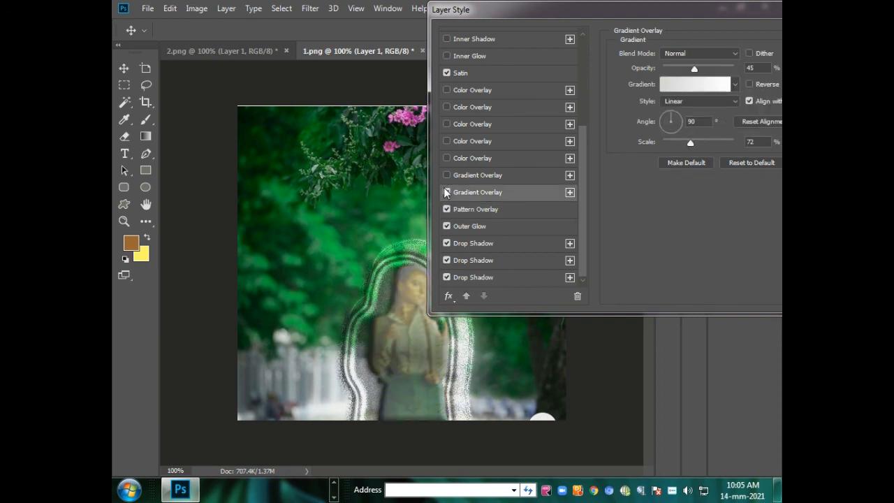
Turn off both Gradient Overlay effects on the woman's layer, apply the layer style and deselect the layer.
left_click(450, 178)
left_click(450, 178)
left_click(447, 192)
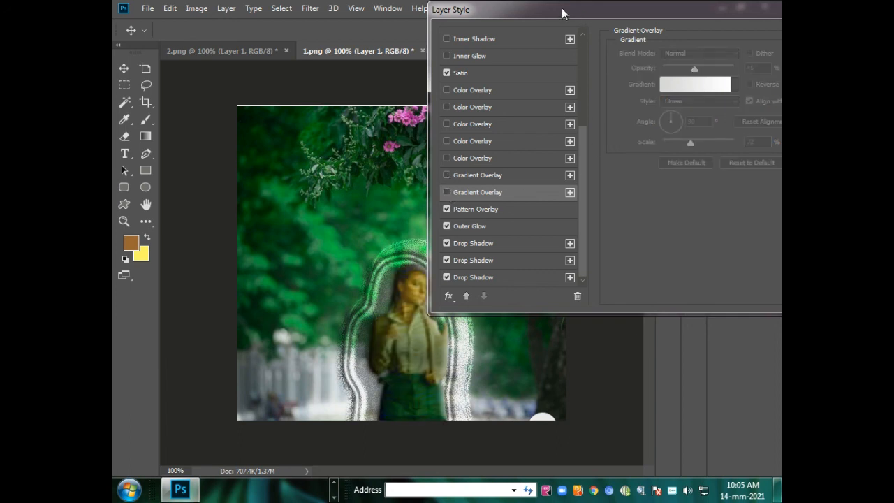
left_click_drag(562, 13, 244, 11)
left_click(558, 33)
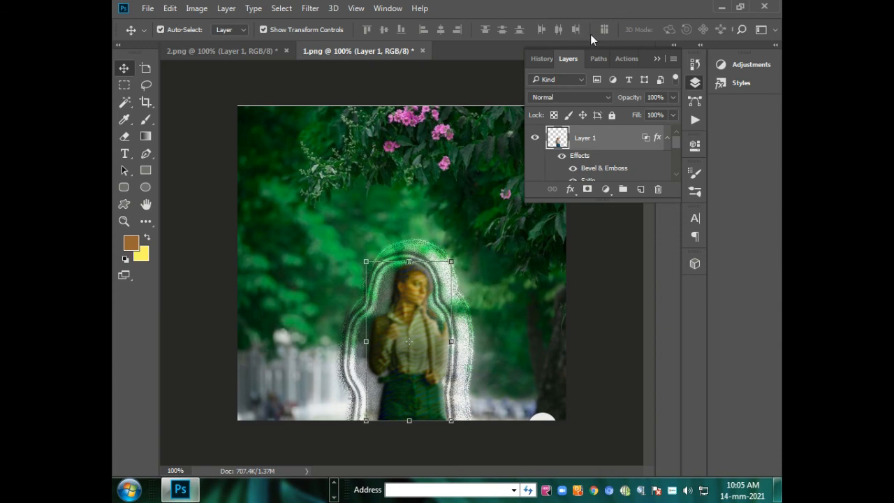
left_click(197, 126)
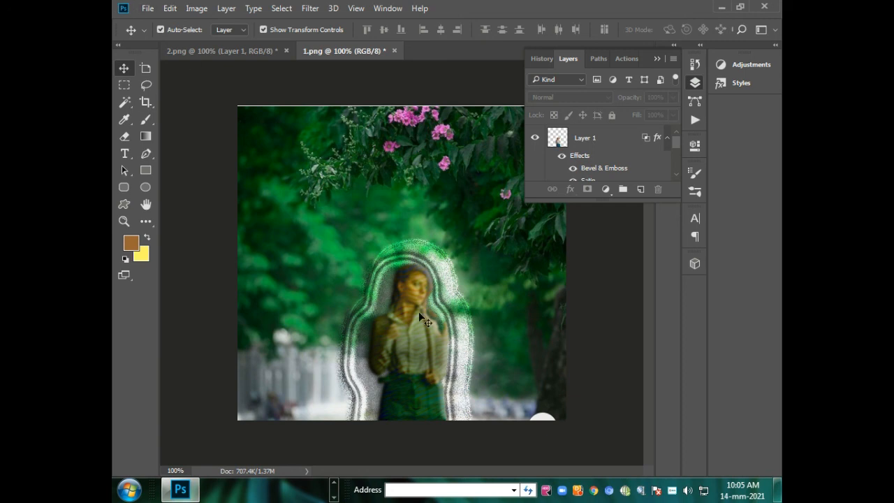
Darken the woman's layer with a Curves adjustment, pulling the RGB curve down to output 89 at input 124.
left_click(418, 384)
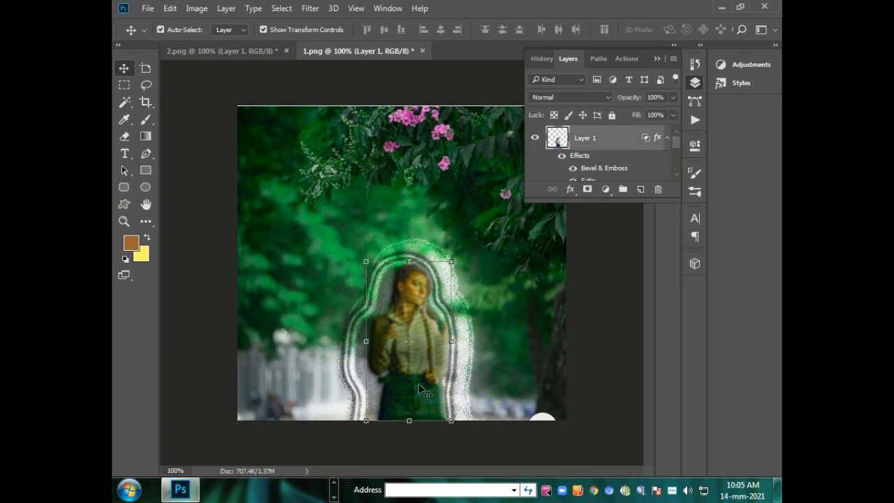
left_click(195, 8)
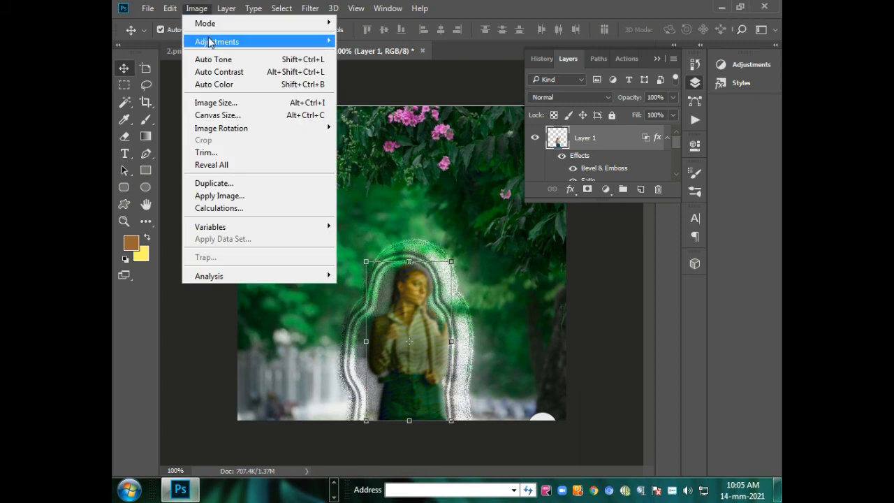
mouse_move(211, 43)
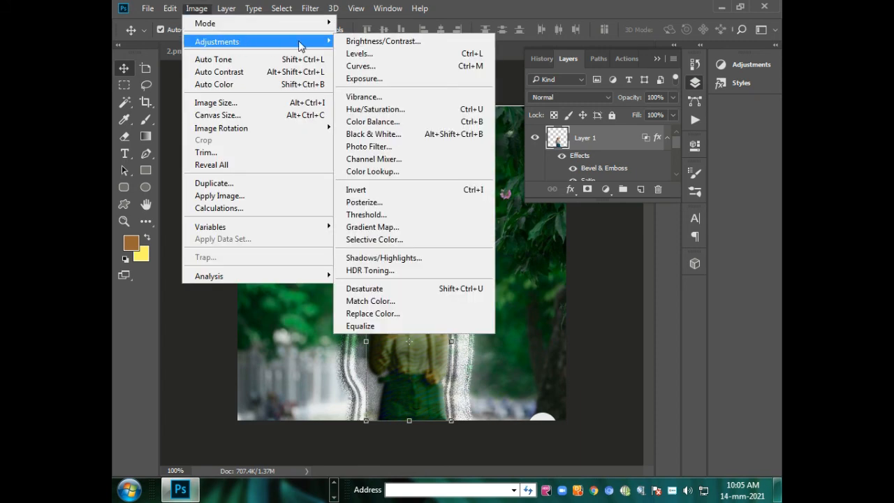
left_click(381, 66)
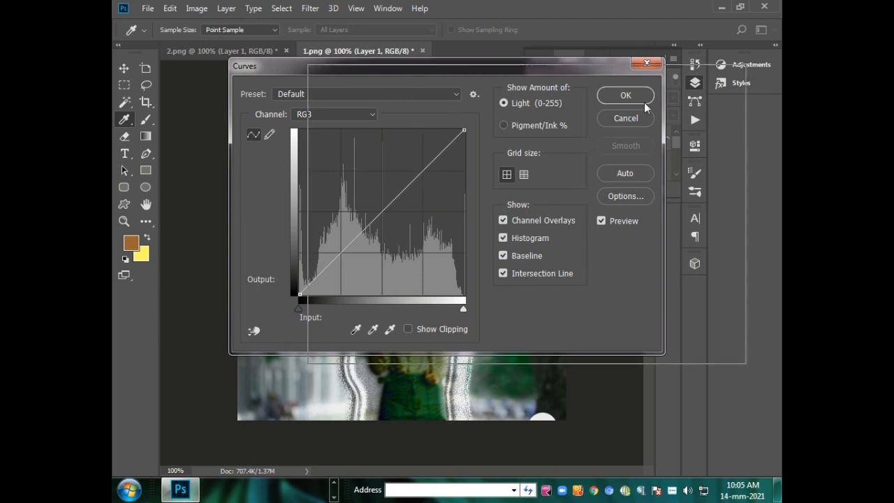
left_click_drag(404, 63, 763, 122)
left_click_drag(716, 288, 740, 298)
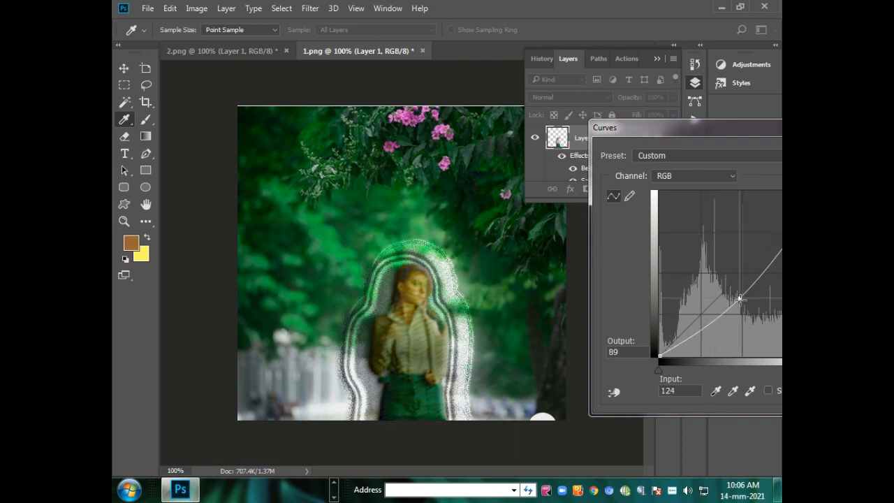
left_click_drag(644, 126, 384, 62)
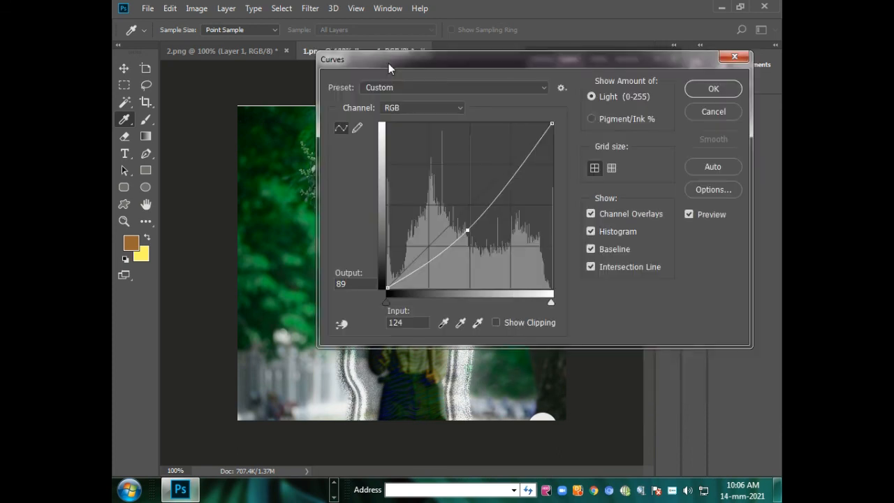
left_click(712, 89)
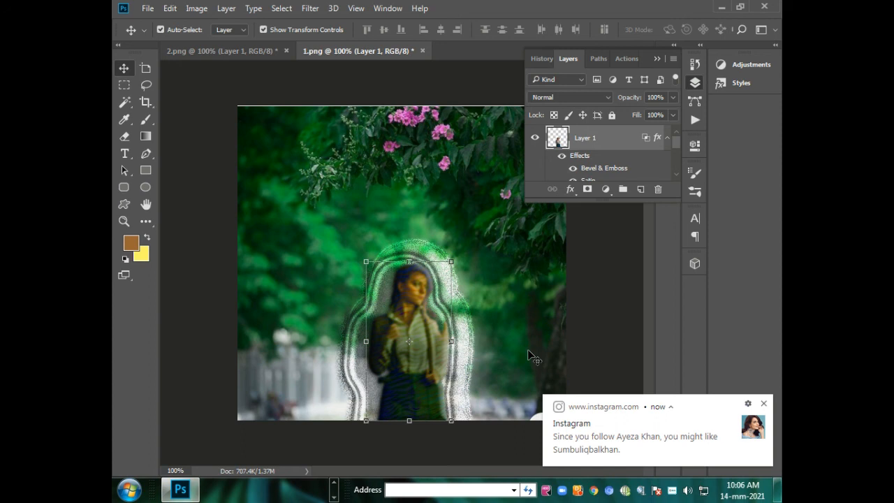
key("alt+F9")
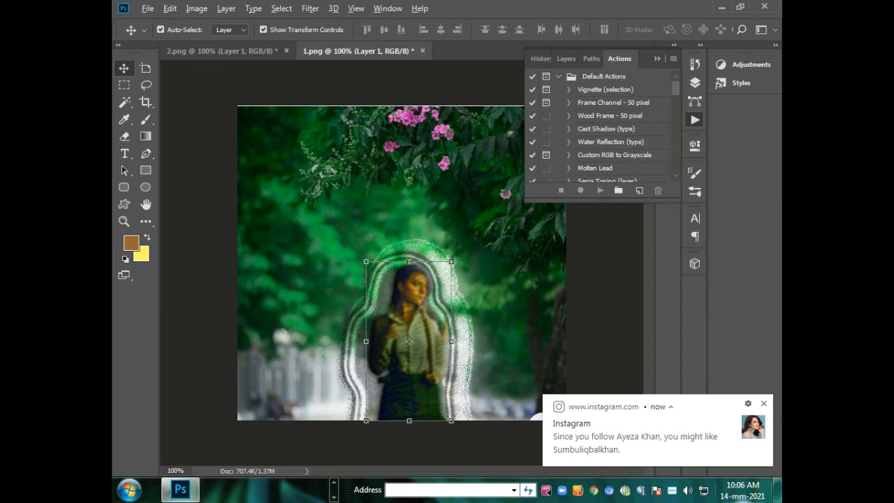
key("alt+Tab")
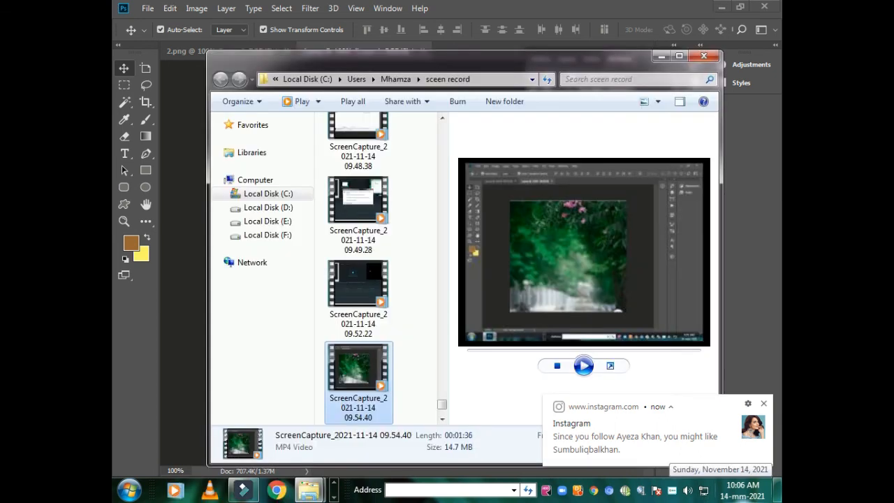